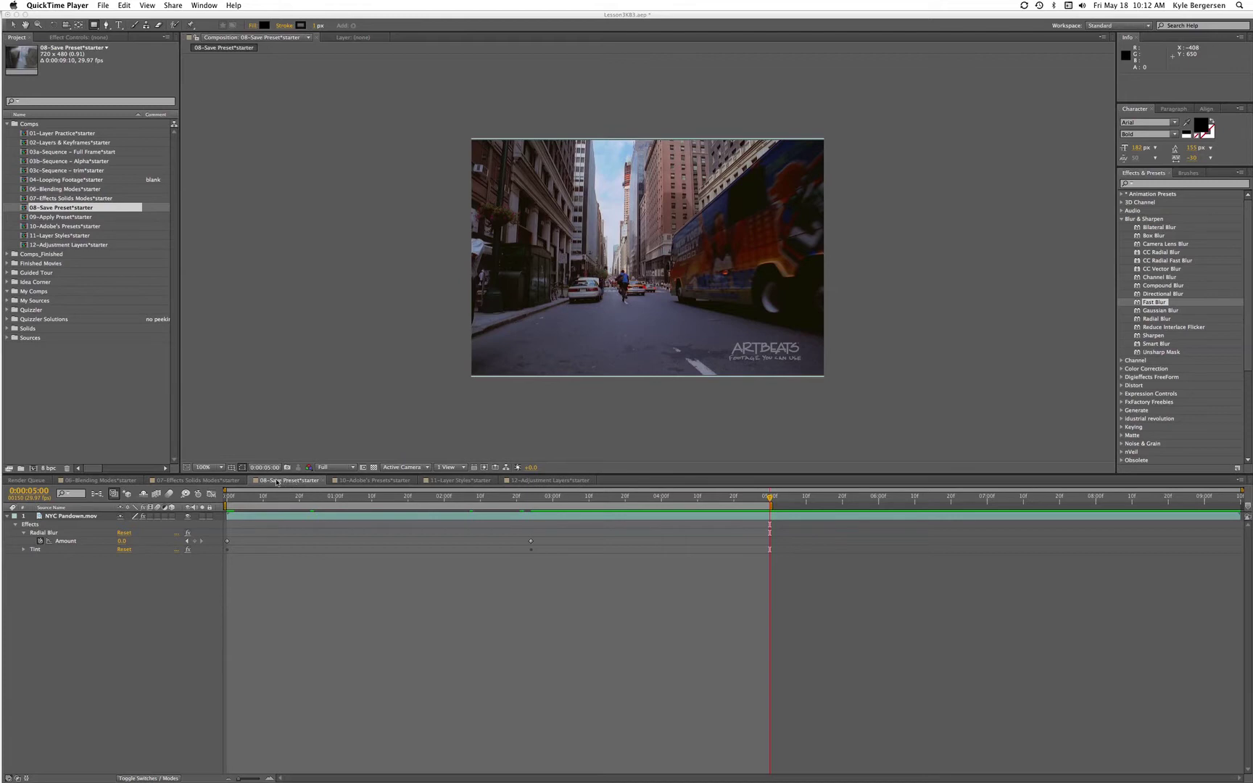
# - Duplicate the 08-Save Preset*starter comp and change the copy's leading 08 to 12a
pyautogui.click(24, 209)
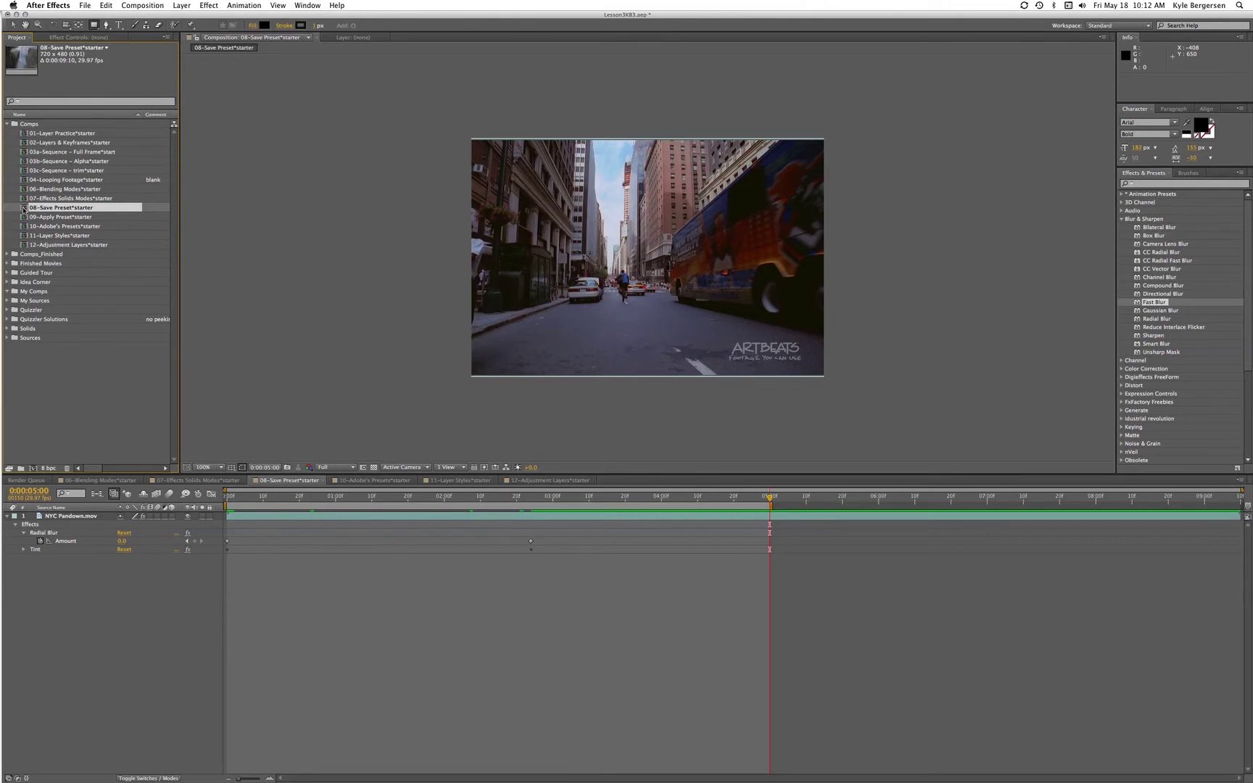
pyautogui.press('super+d')
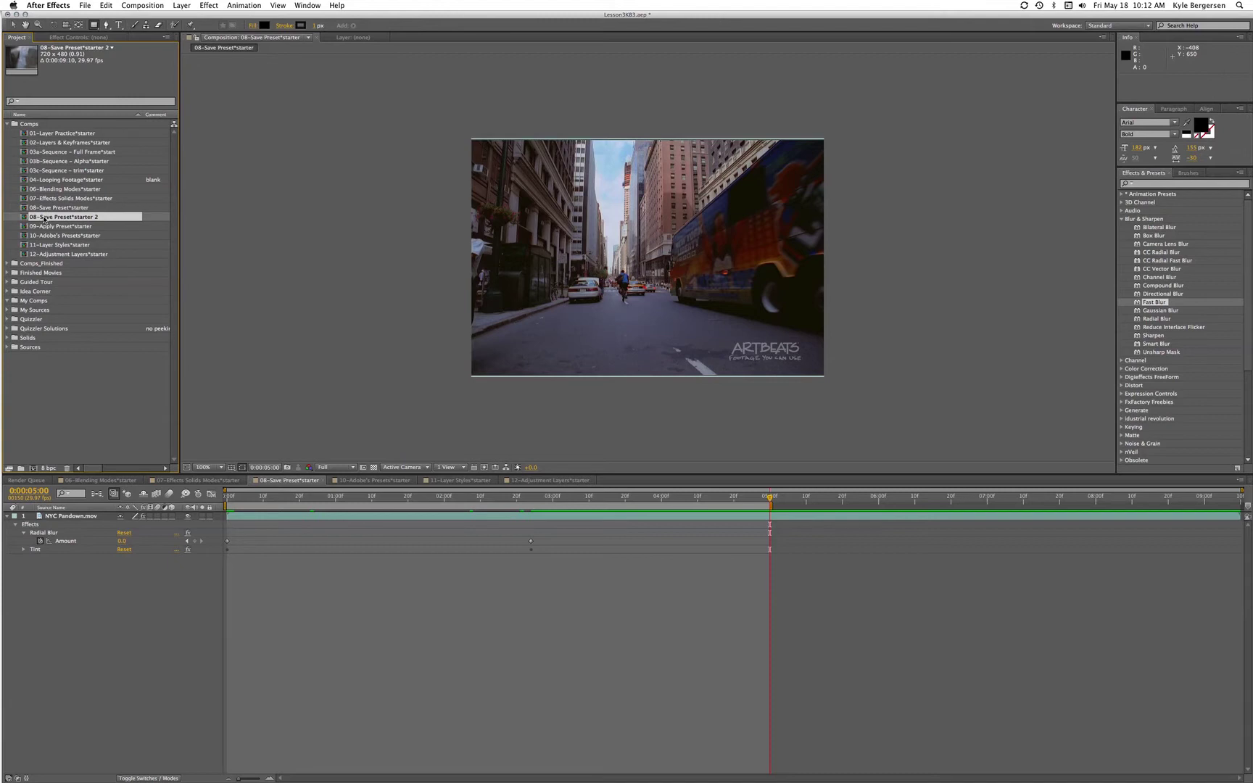
pyautogui.click(43, 217)
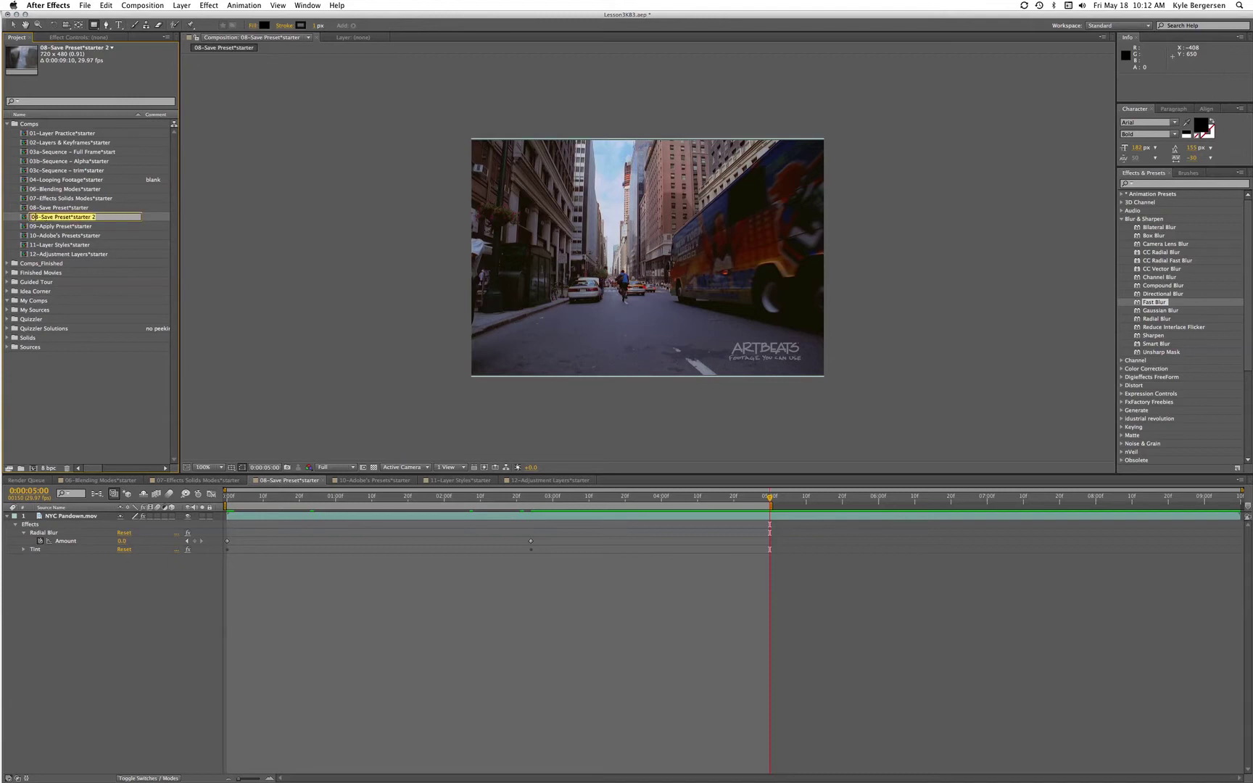
pyautogui.click(33, 216)
pyautogui.doubleClick(32, 217)
pyautogui.write('12a')
pyautogui.press('Return')
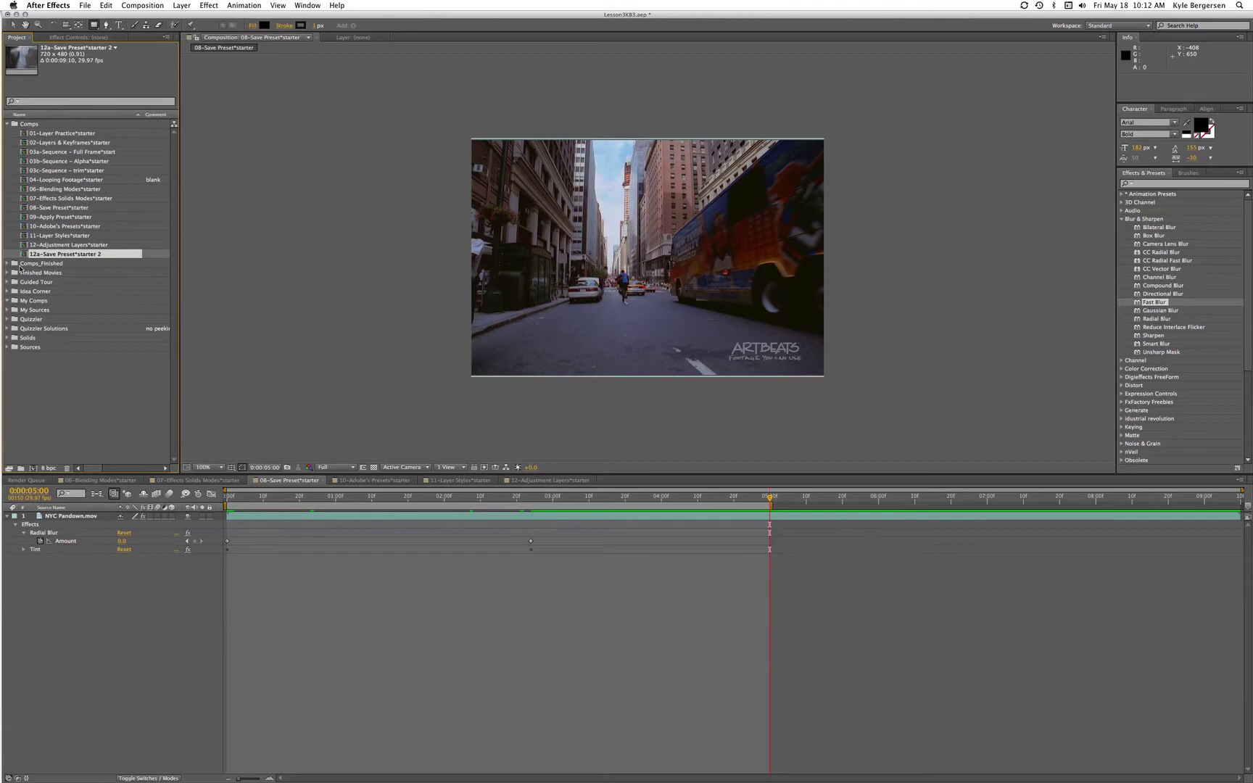
# - Open the 12a comp and delete the Radial Blur and Tint effects from NYC Pandown.mov
pyautogui.doubleClick(24, 256)
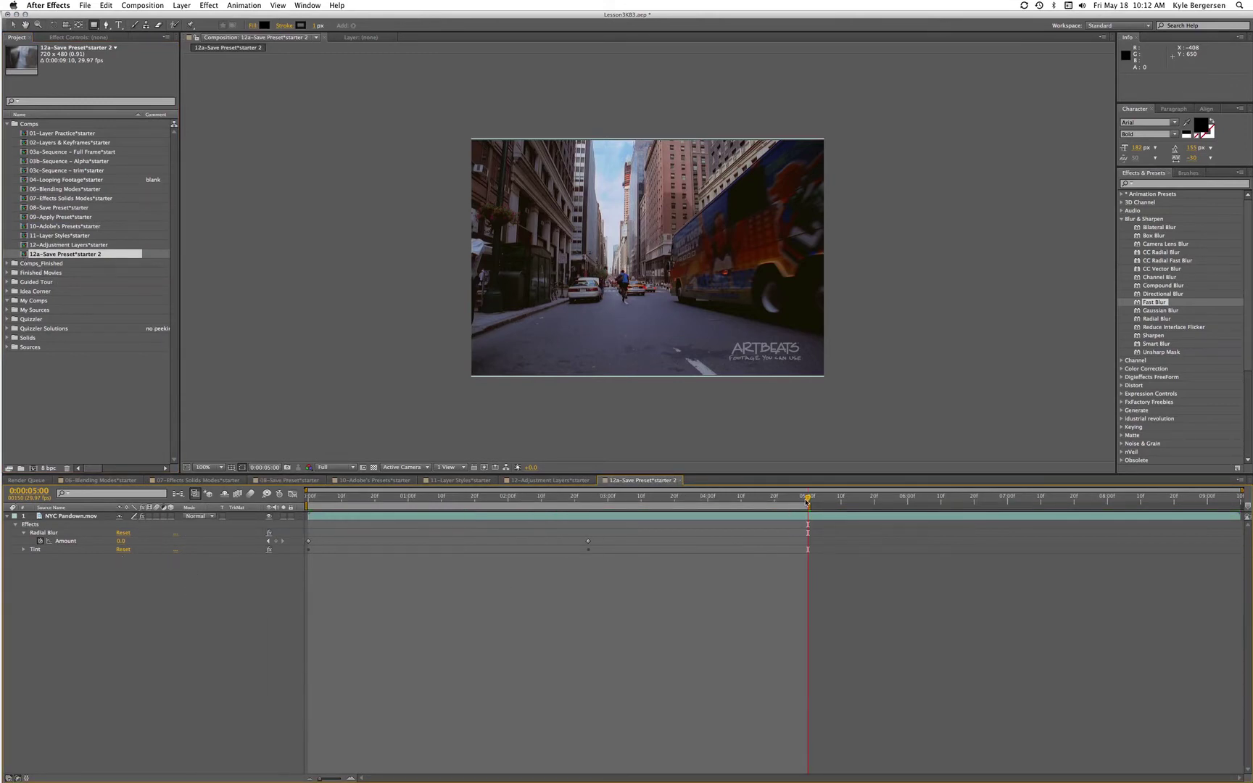
pyautogui.moveTo(807, 499); pyautogui.dragTo(402, 497)
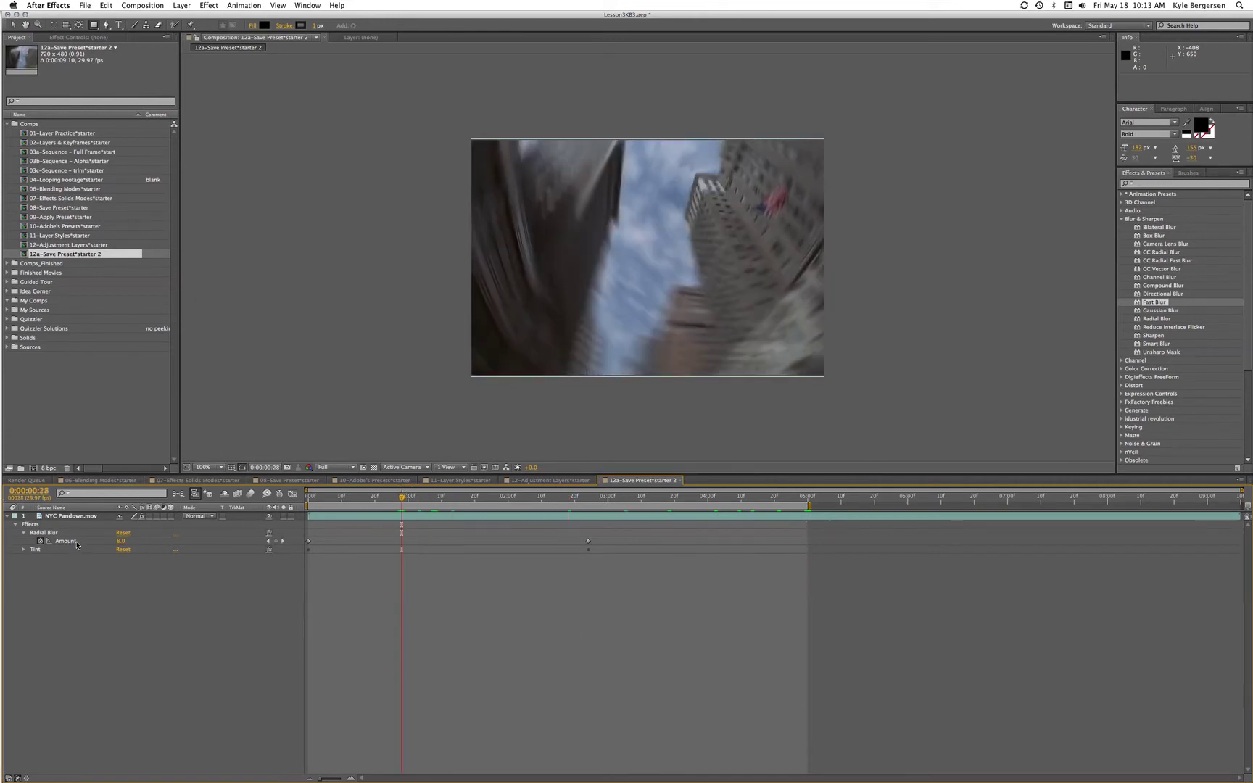
pyautogui.click(37, 533)
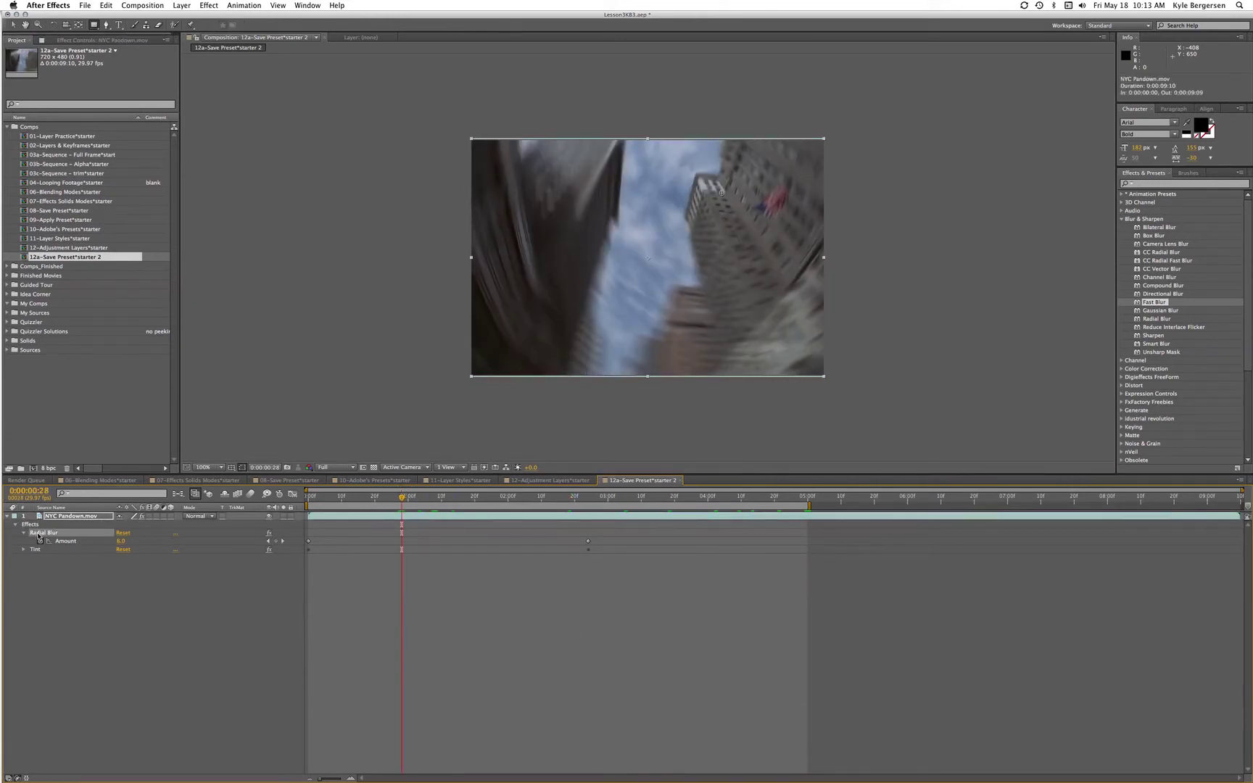
pyautogui.press('Delete')
pyautogui.click(39, 534)
pyautogui.press('Delete')
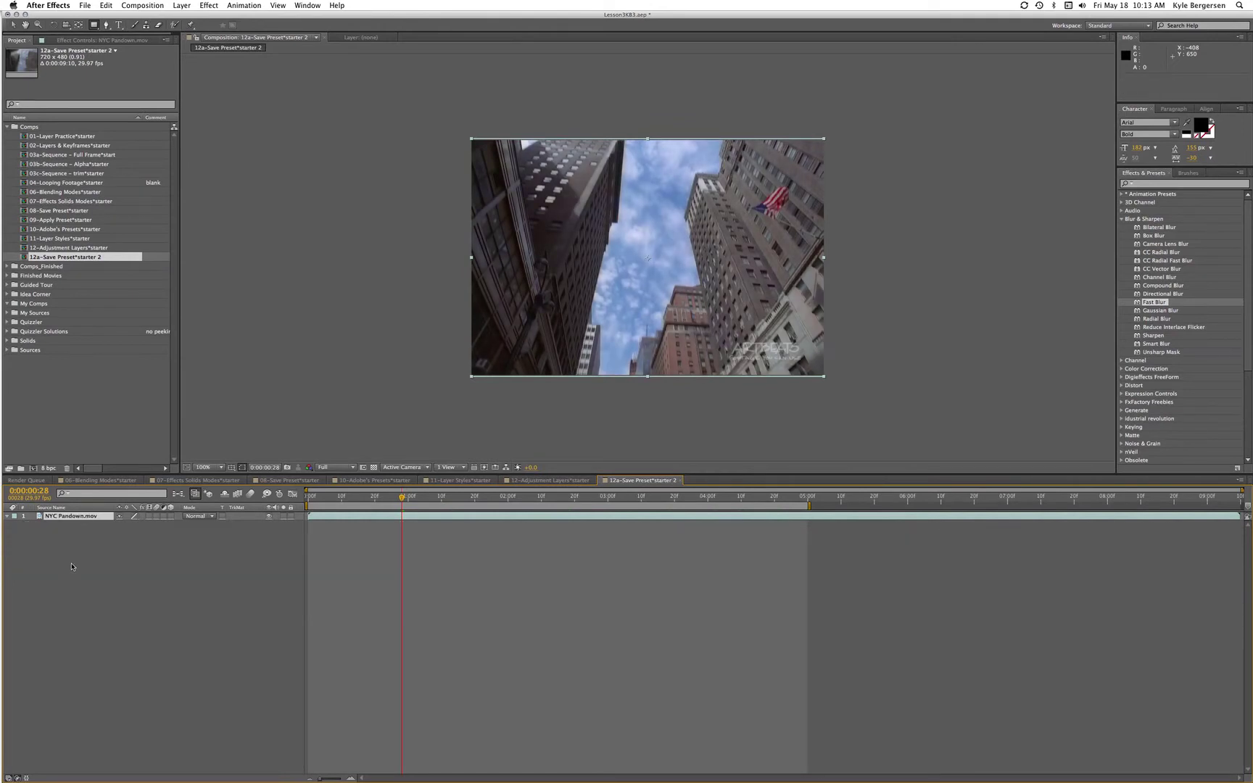
pyautogui.click(113, 578)
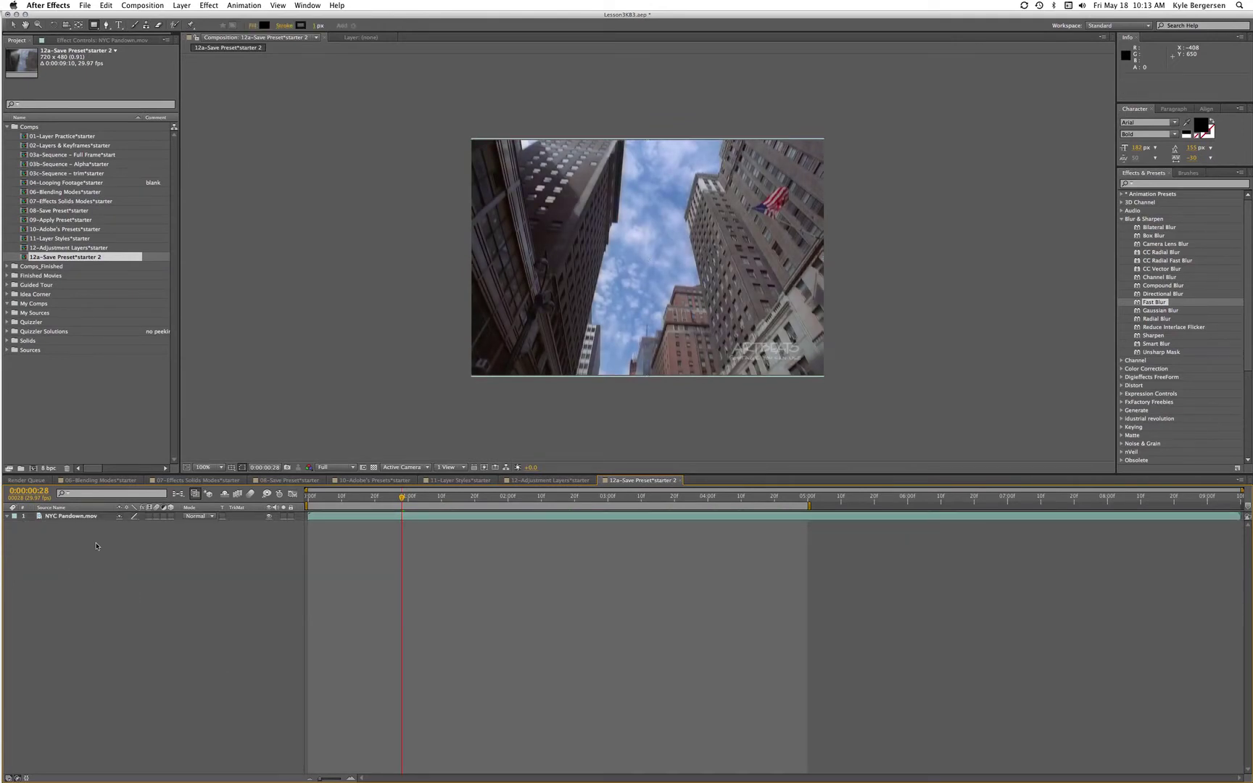
pyautogui.click(92, 519)
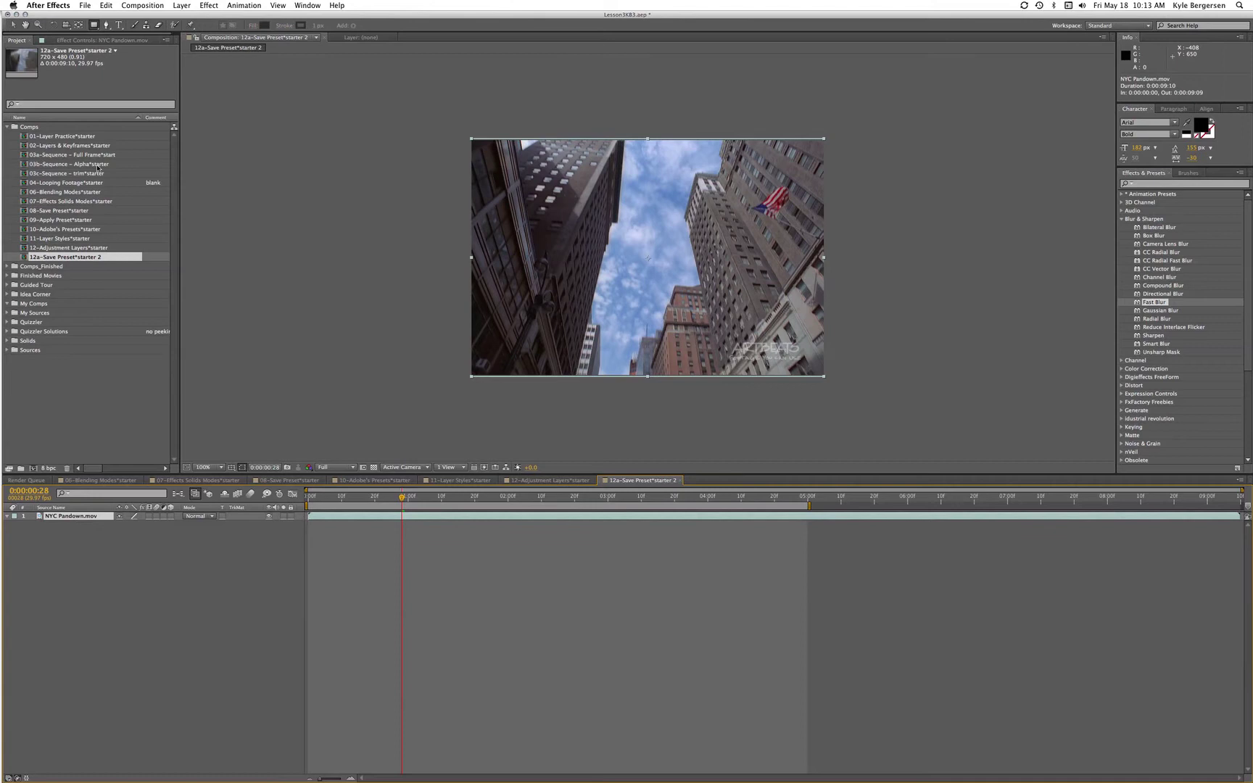
# - Add a new adjustment layer above the NYC Pandown.mov footage
pyautogui.click(182, 6)
pyautogui.moveTo(189, 17)
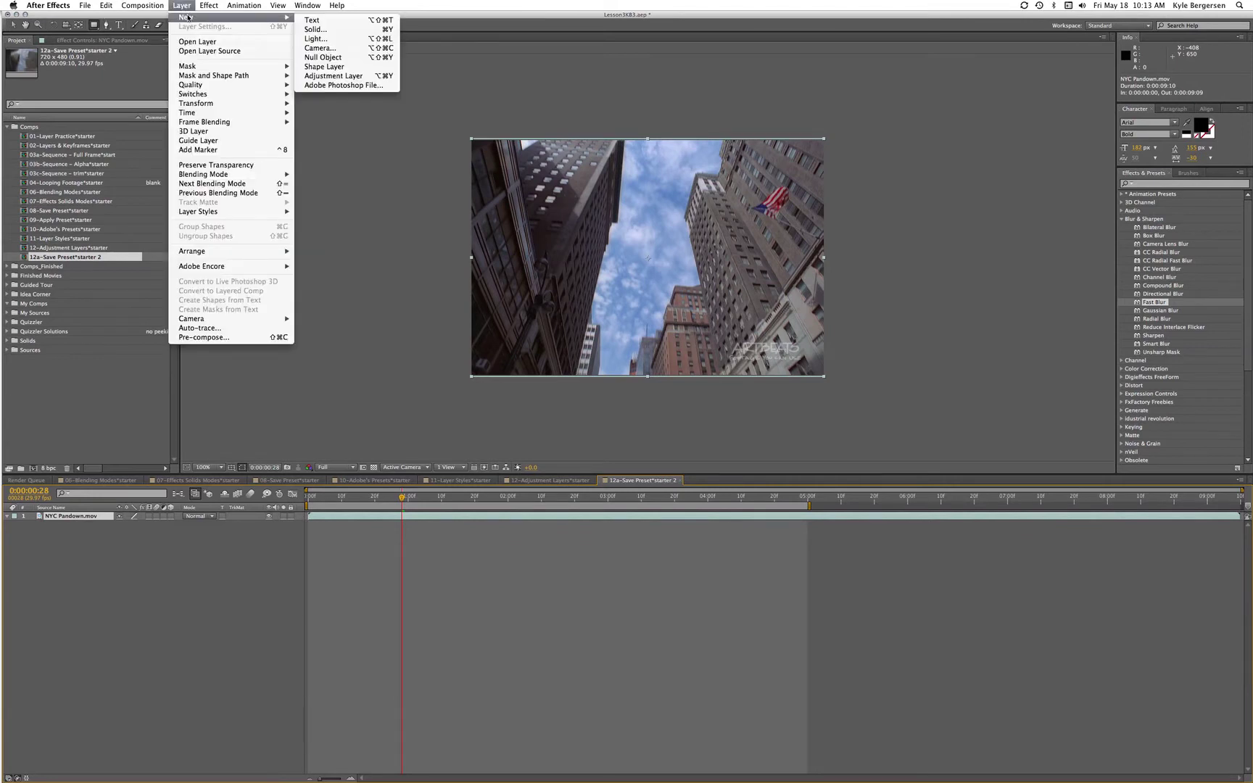
pyautogui.click(330, 76)
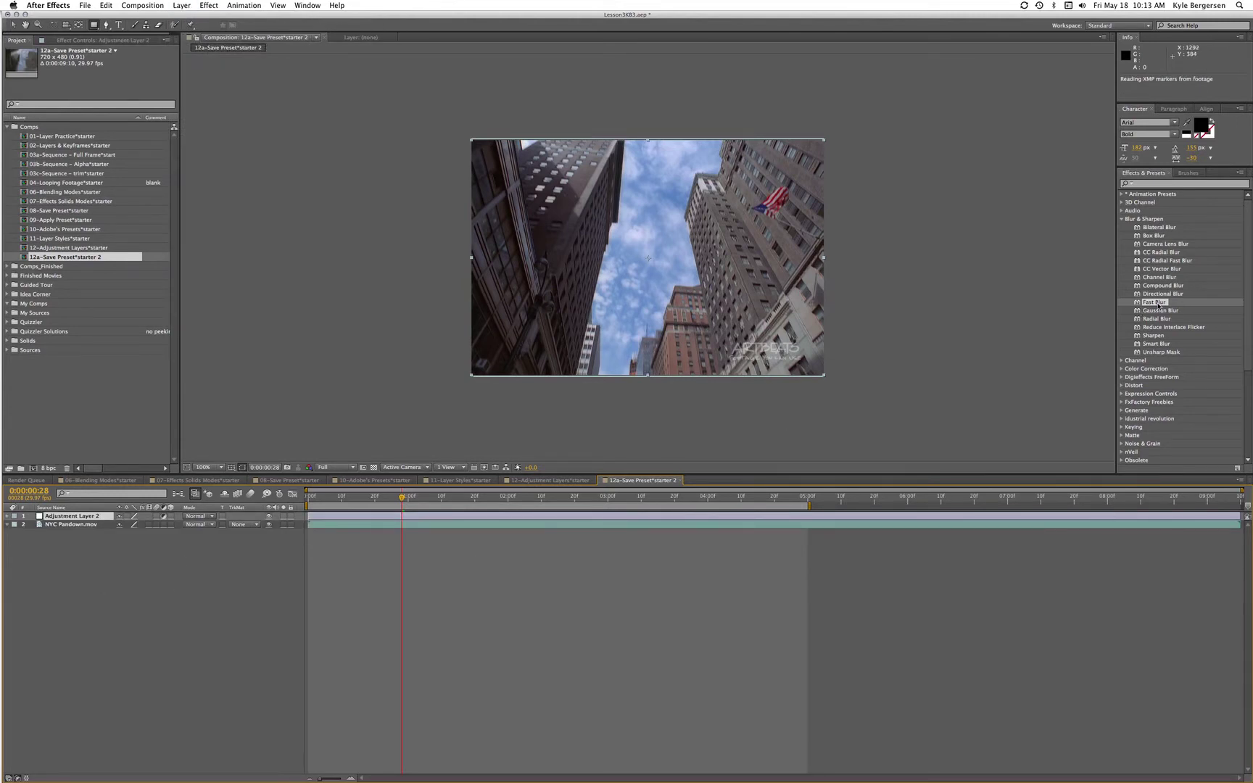
# - Apply Fast Blur to the adjustment layer with Repeat Edge Pixels on and Blurriness 2.0
pyautogui.moveTo(1139, 305); pyautogui.dragTo(782, 519)
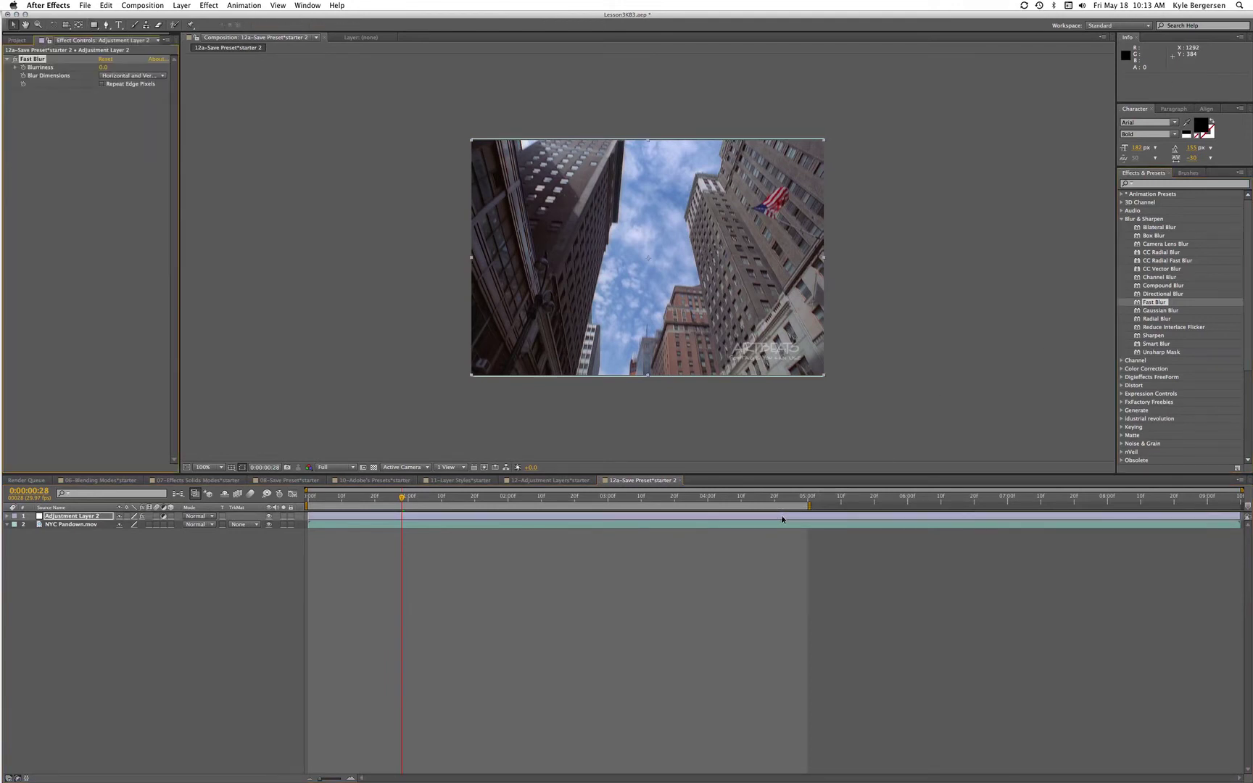
pyautogui.click(103, 84)
pyautogui.moveTo(103, 66); pyautogui.dragTo(104, 67)
# - Try Overlay and Screen blend modes on the adjustment layer, settling on Overlay
pyautogui.click(211, 516)
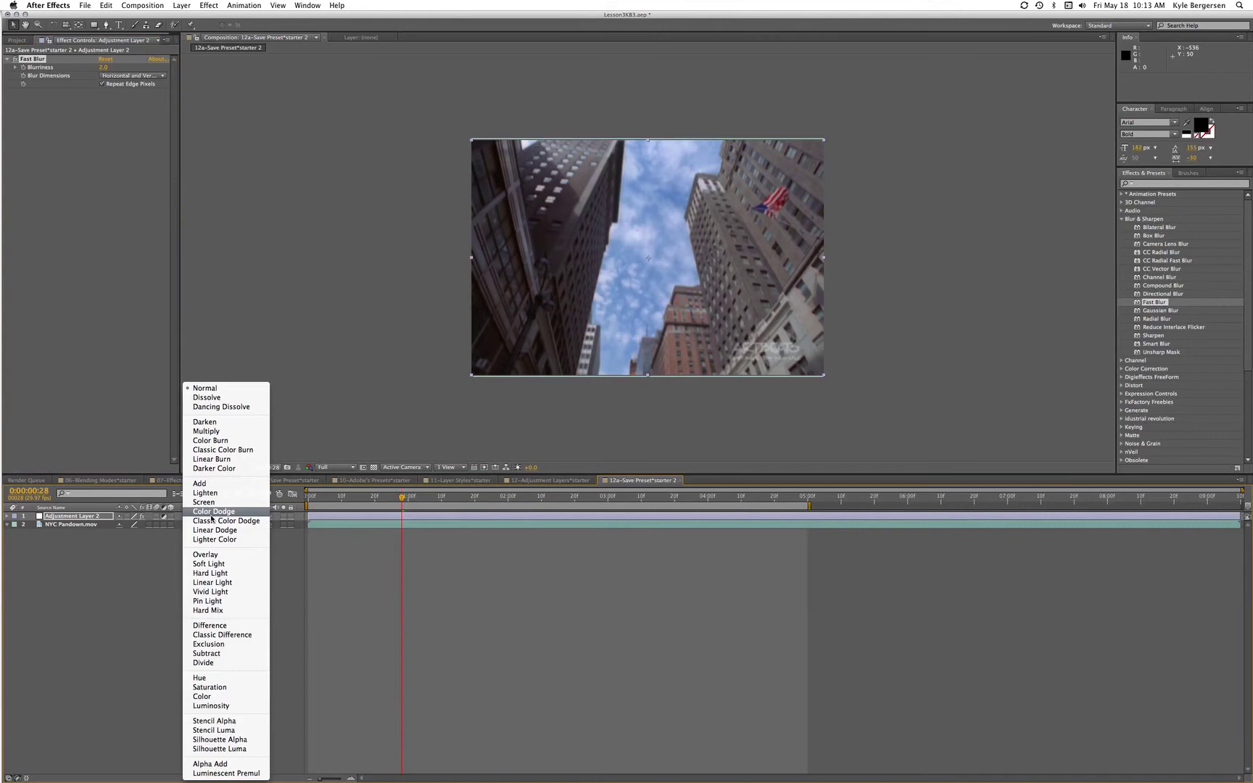
pyautogui.click(210, 554)
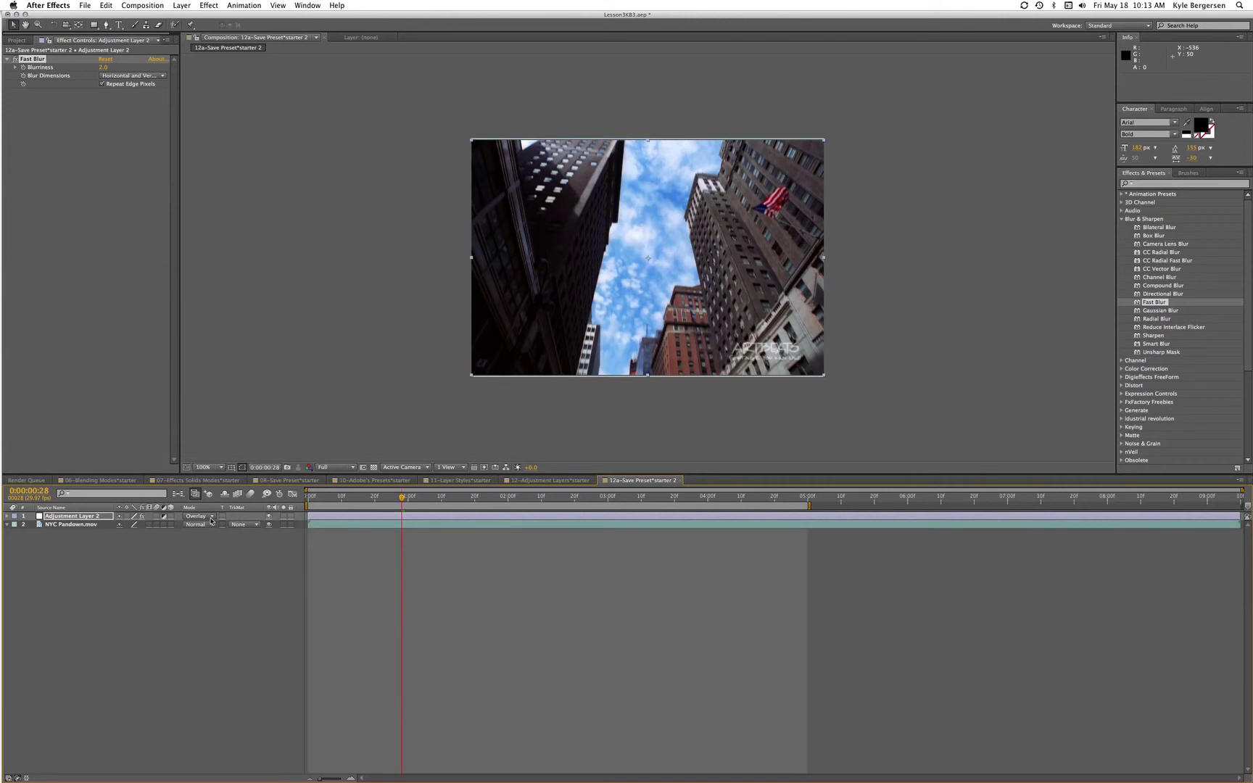
pyautogui.click(211, 517)
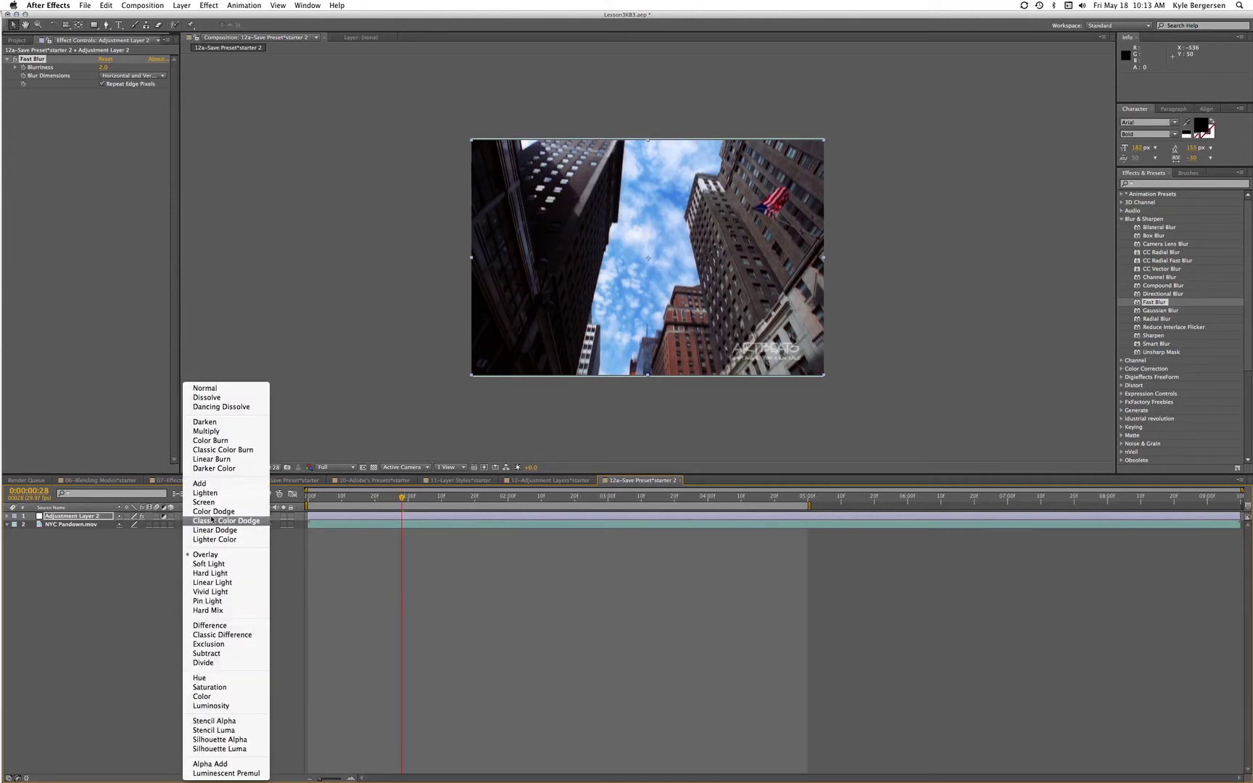
pyautogui.click(212, 502)
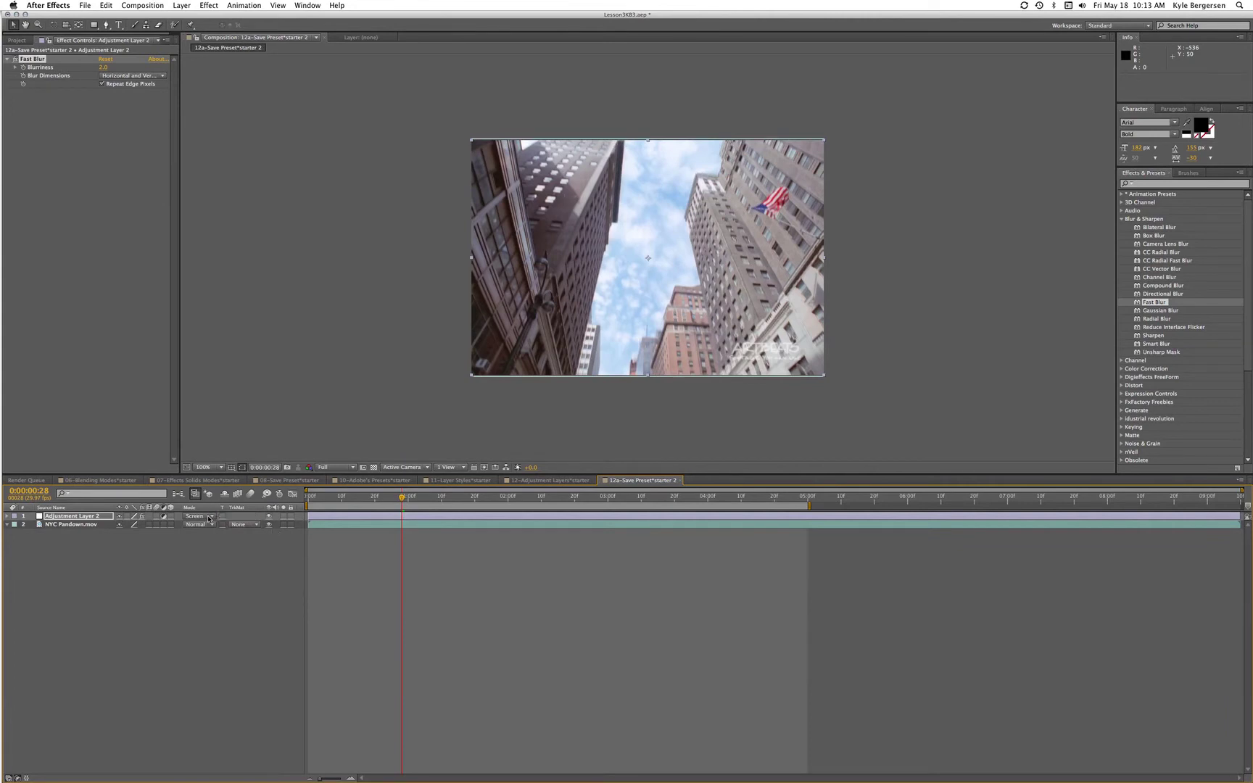
pyautogui.click(210, 516)
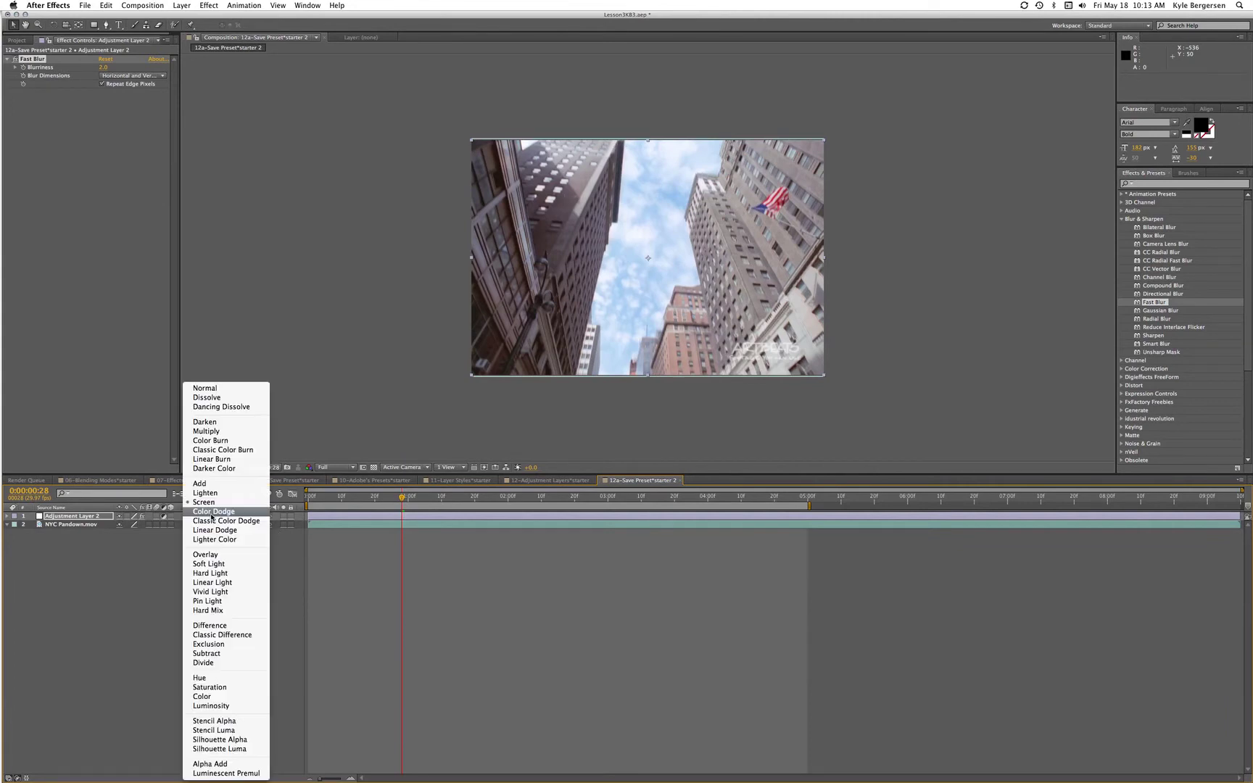
pyautogui.click(212, 554)
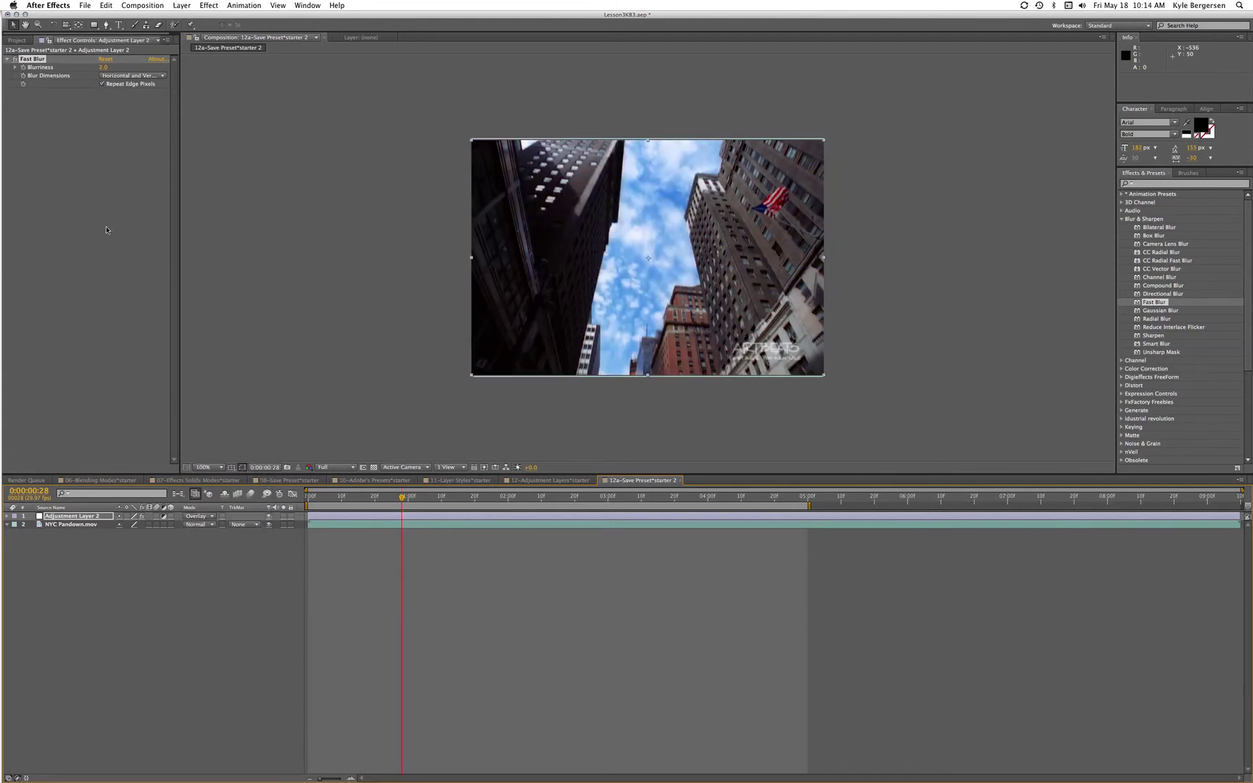
pyautogui.click(78, 517)
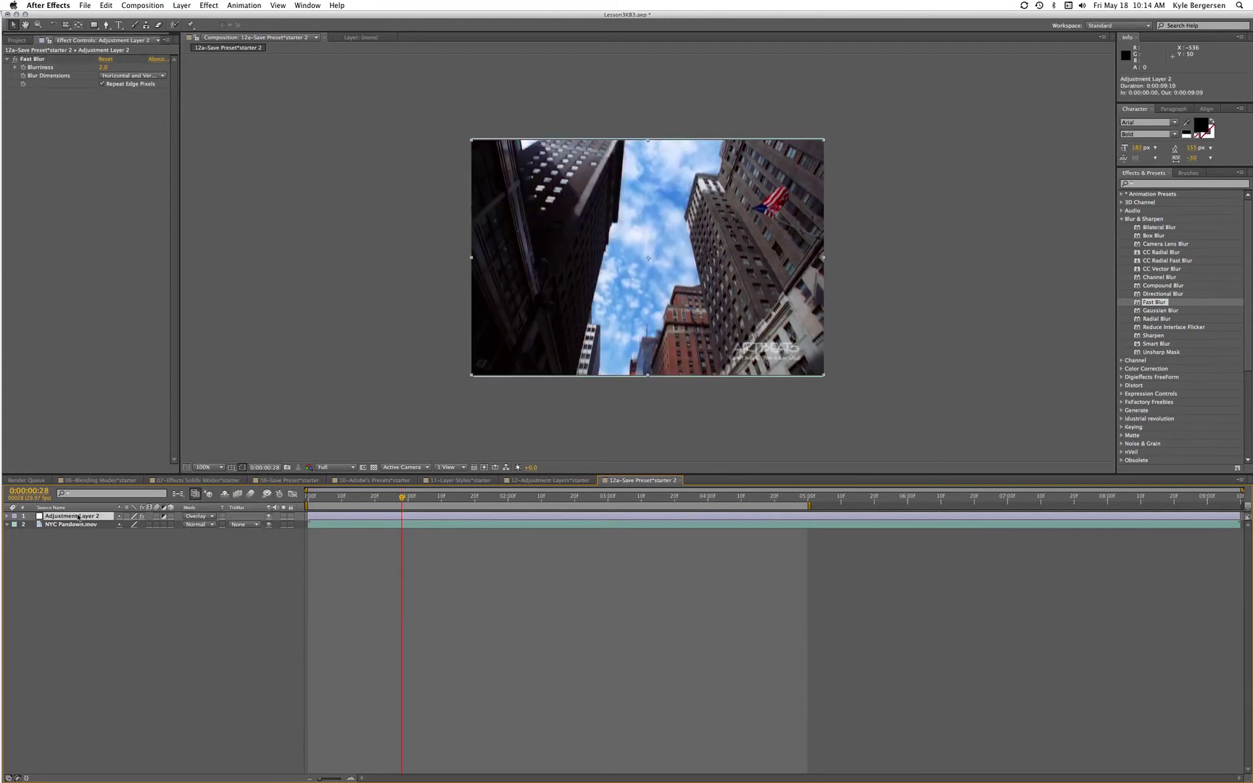
pyautogui.press('Return')
pyautogui.write('Filmic Glow')
pyautogui.press('Return')
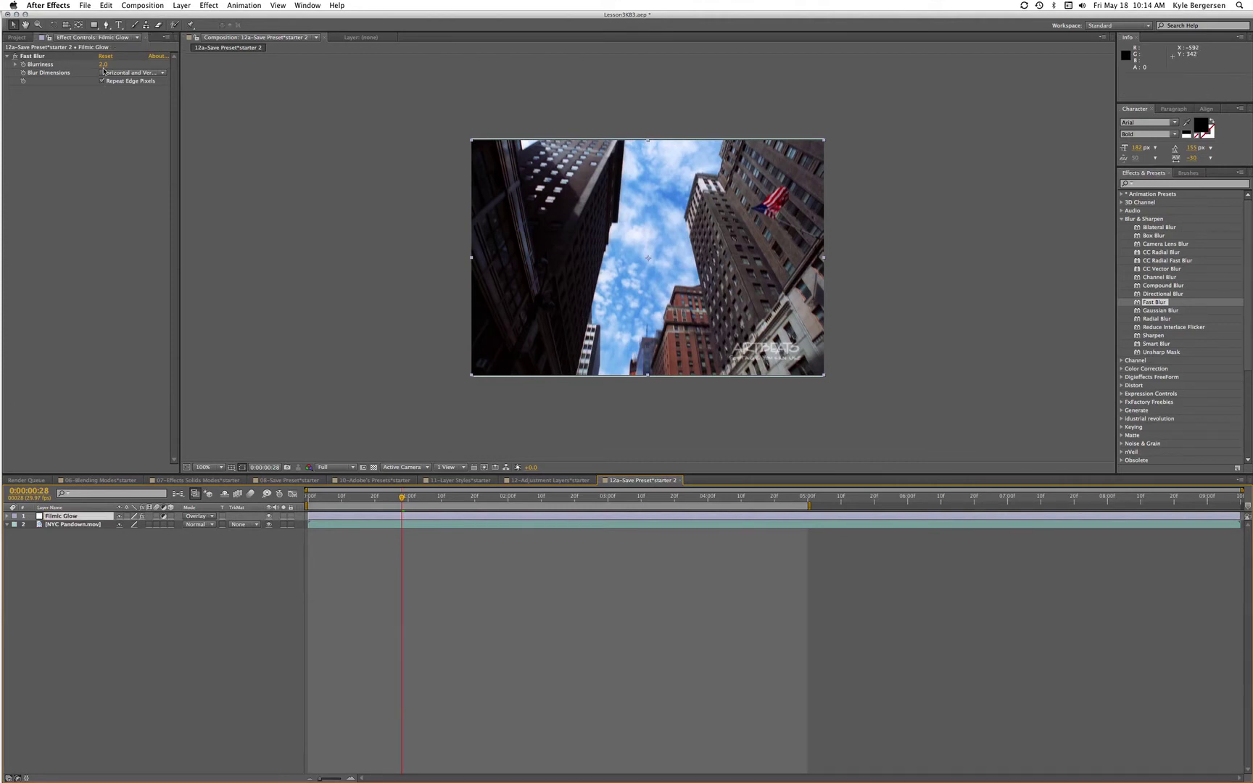
pyautogui.moveTo(103, 69)
pyautogui.mouseDown()
pyautogui.moveTo(114, 66)
pyautogui.moveTo(102, 65)
pyautogui.mouseUp()
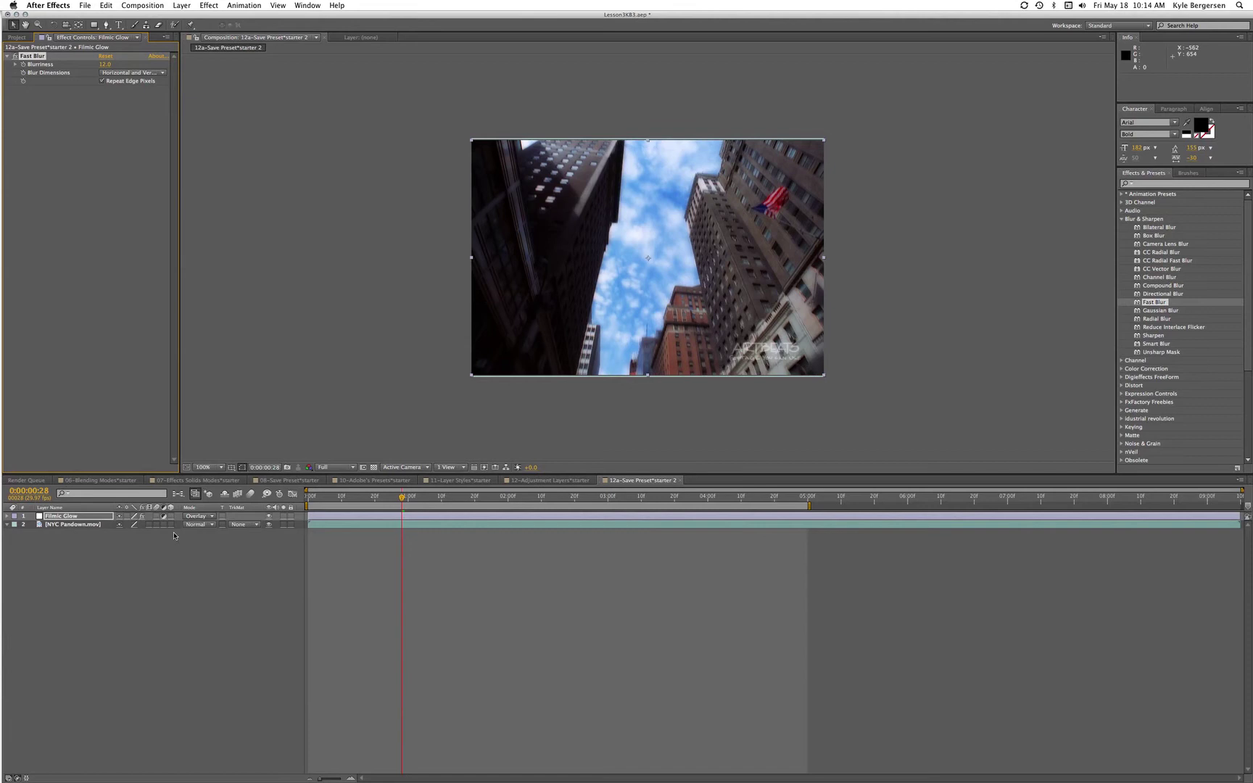
pyautogui.click(269, 516)
pyautogui.click(268, 516)
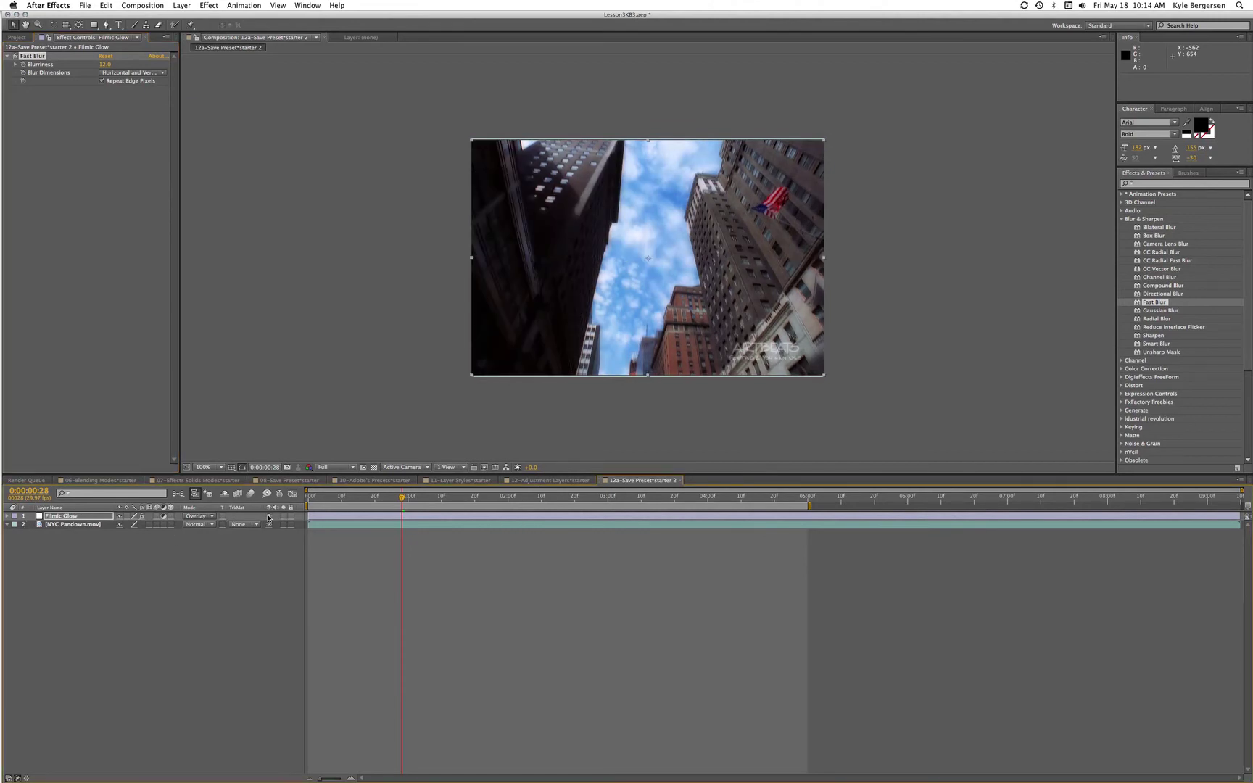
pyautogui.click(268, 515)
pyautogui.click(268, 515)
pyautogui.press('KP_0')
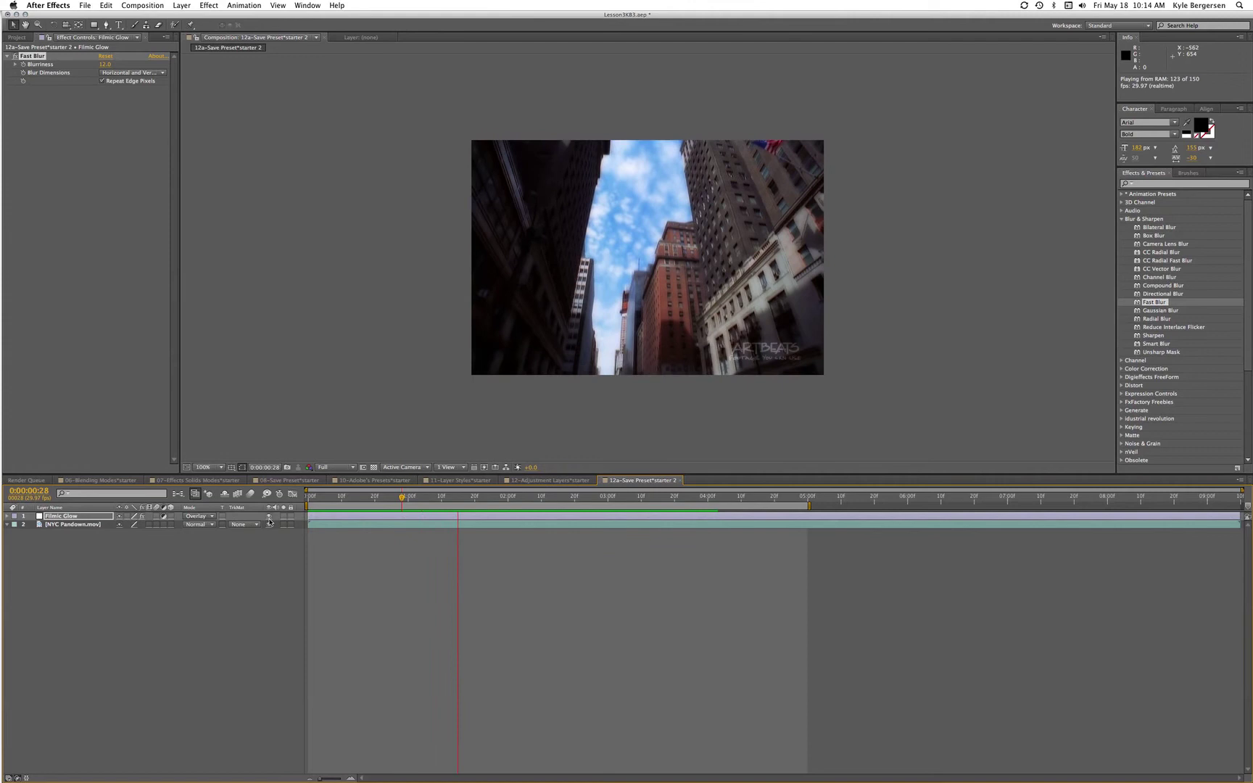
# - Show the Filmic Glow layer's Opacity and lower it from 100% to 38%
pyautogui.press('space')
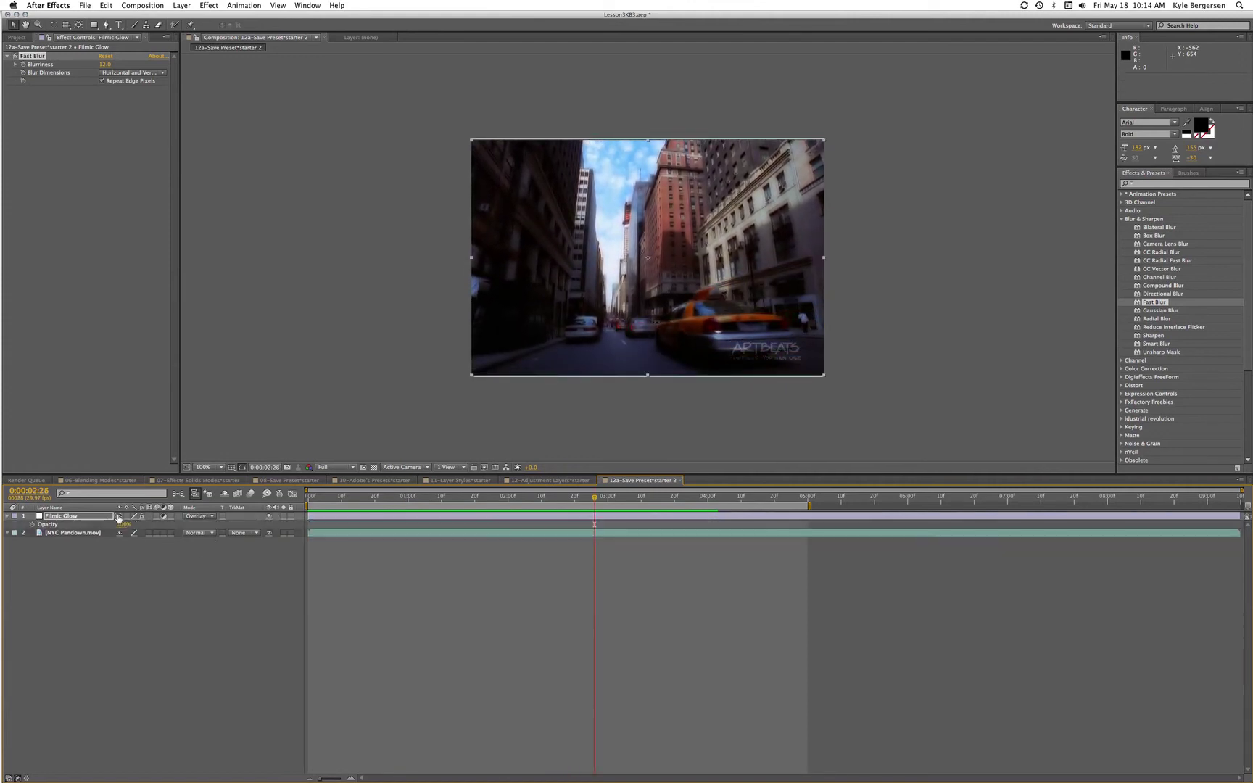
pyautogui.press('t')
pyautogui.moveTo(125, 526); pyautogui.dragTo(95, 523)
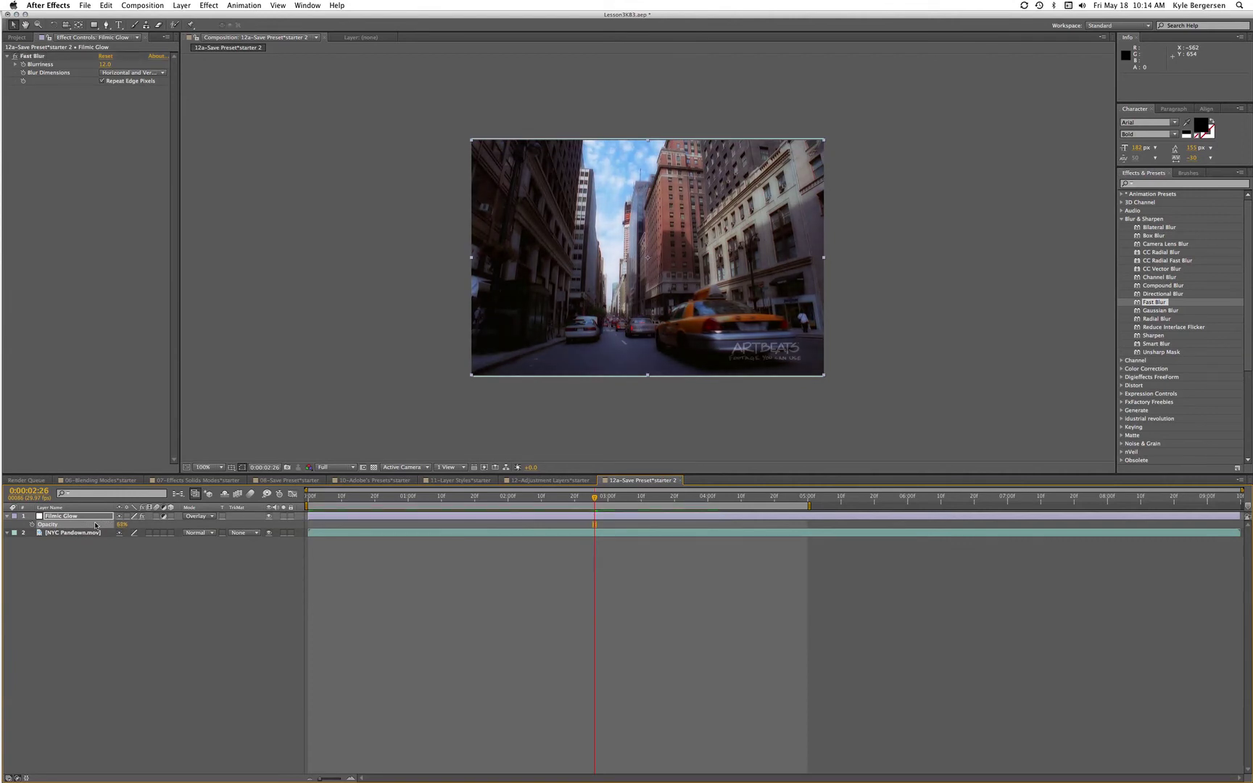
# - Search 'bloo' and apply the Bloom – crystallize 2 preset to Filmic Glow
pyautogui.click(1150, 186)
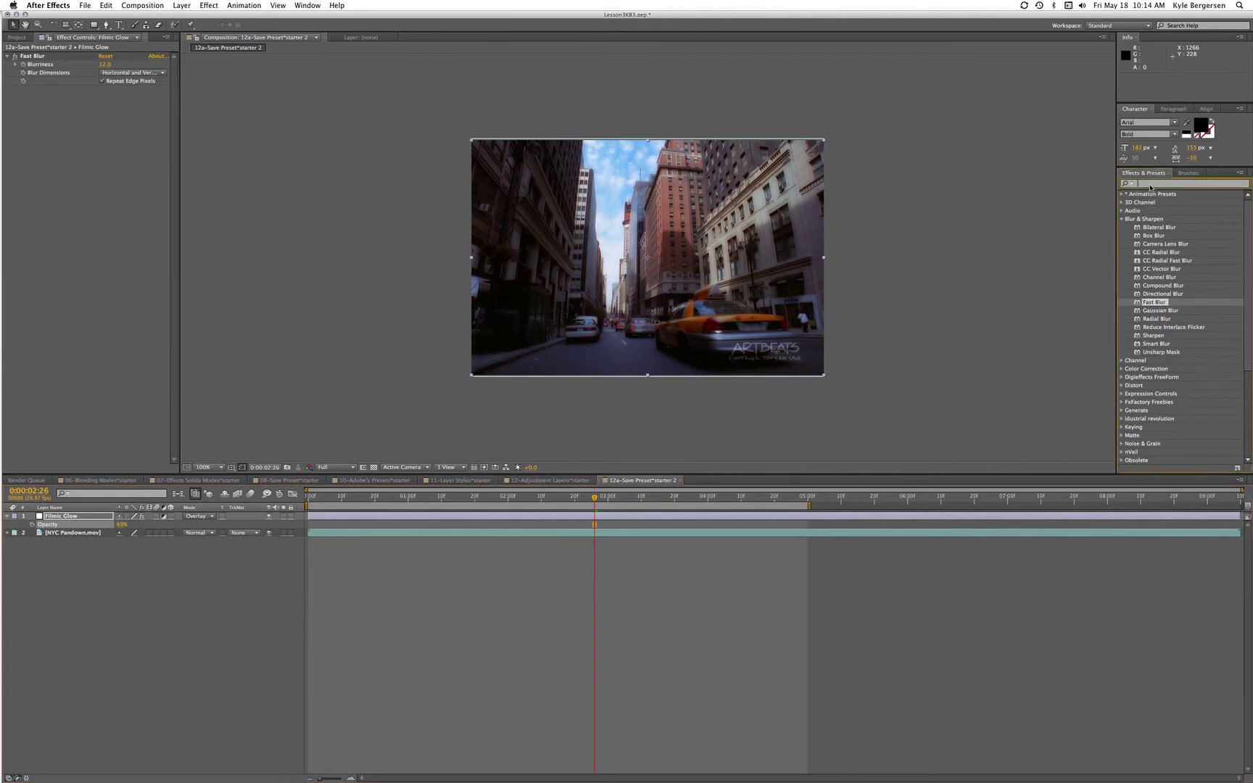
pyautogui.write('bloo')
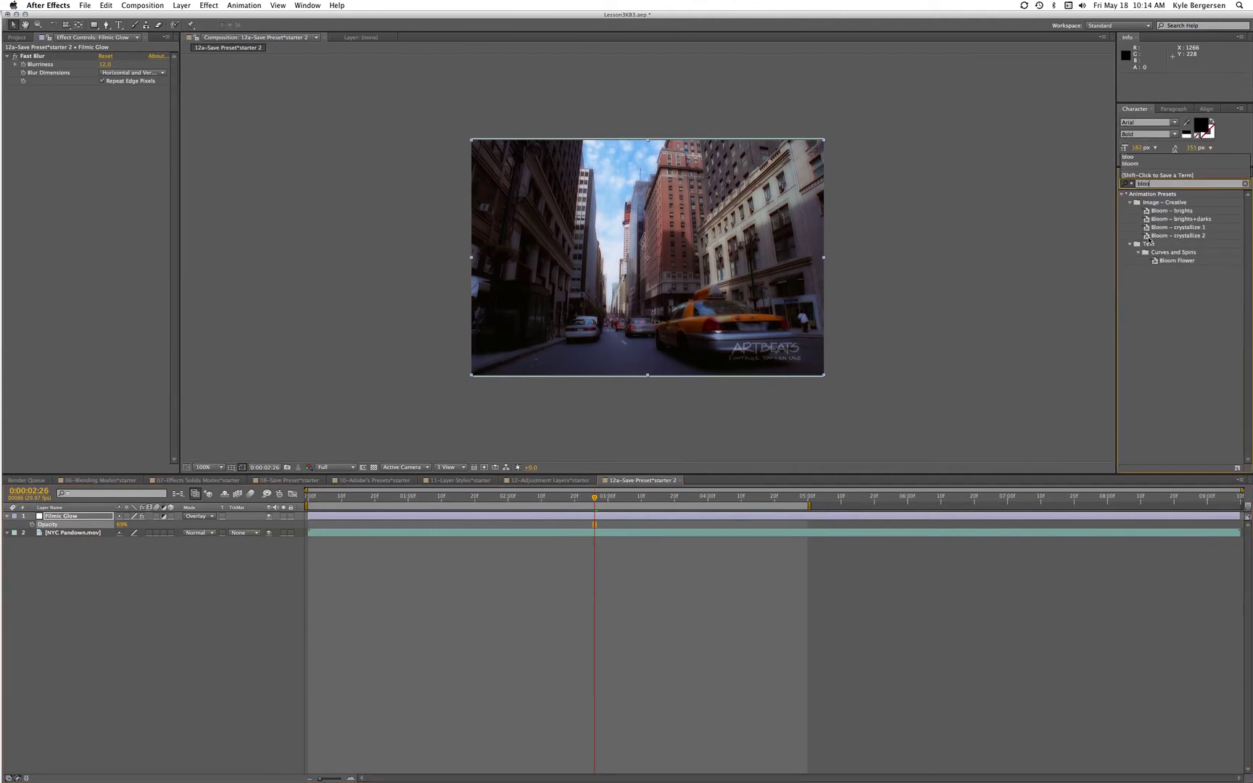
pyautogui.moveTo(1157, 237); pyautogui.dragTo(87, 520)
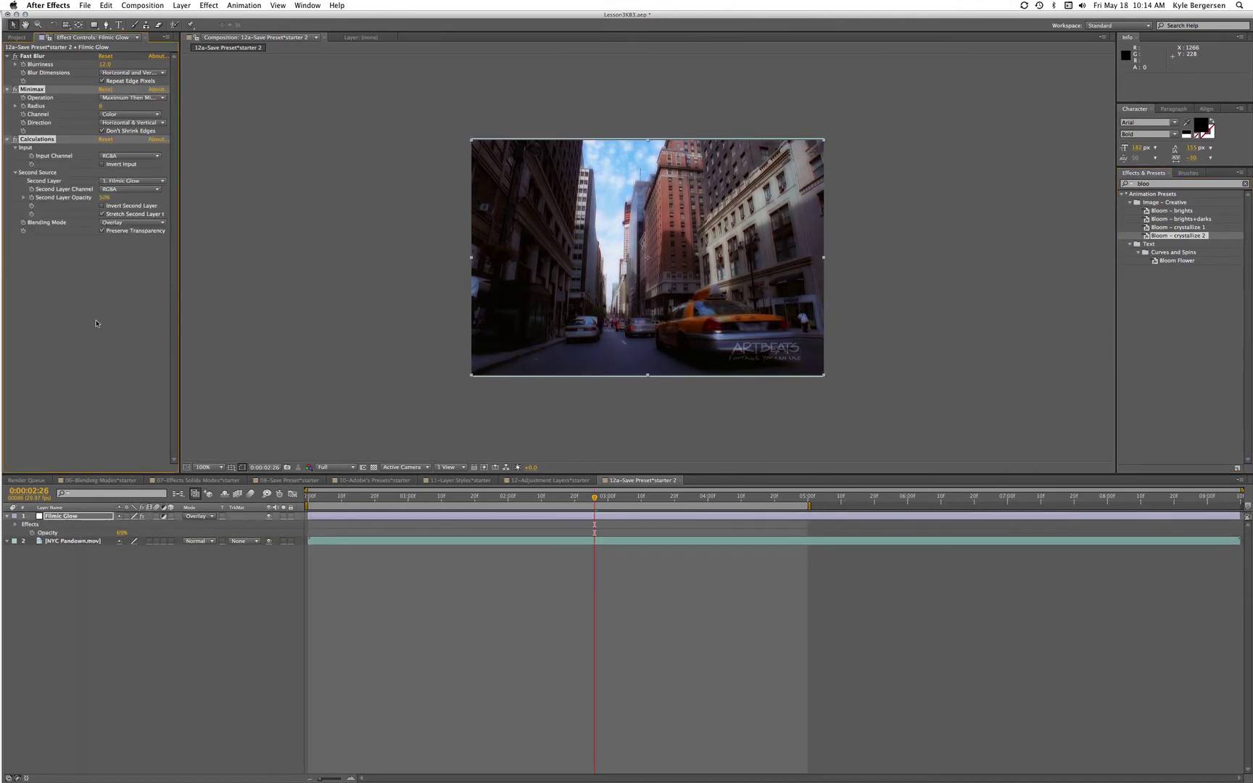
# - Set the preset's Second Layer Opacity to 72% and Minimax Radius to 36
pyautogui.moveTo(104, 197); pyautogui.dragTo(52, 196)
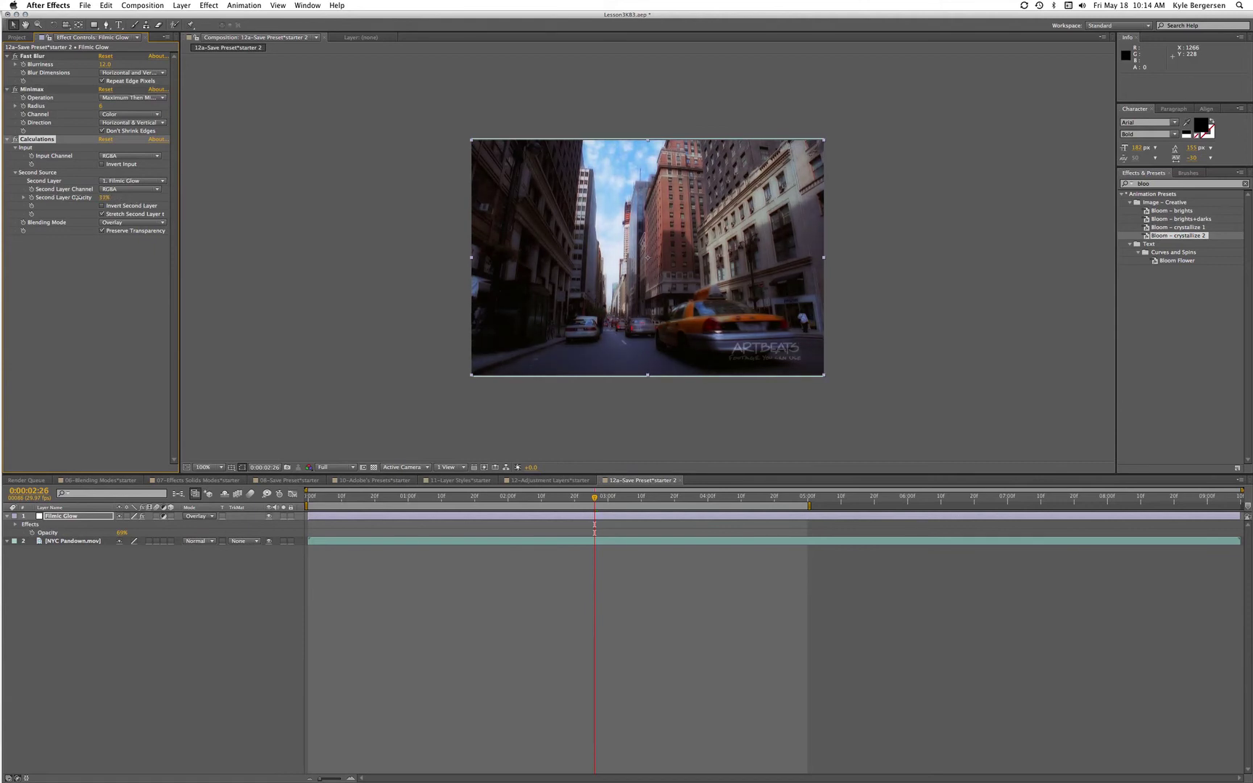
pyautogui.moveTo(101, 106); pyautogui.dragTo(114, 110)
pyautogui.click(103, 106)
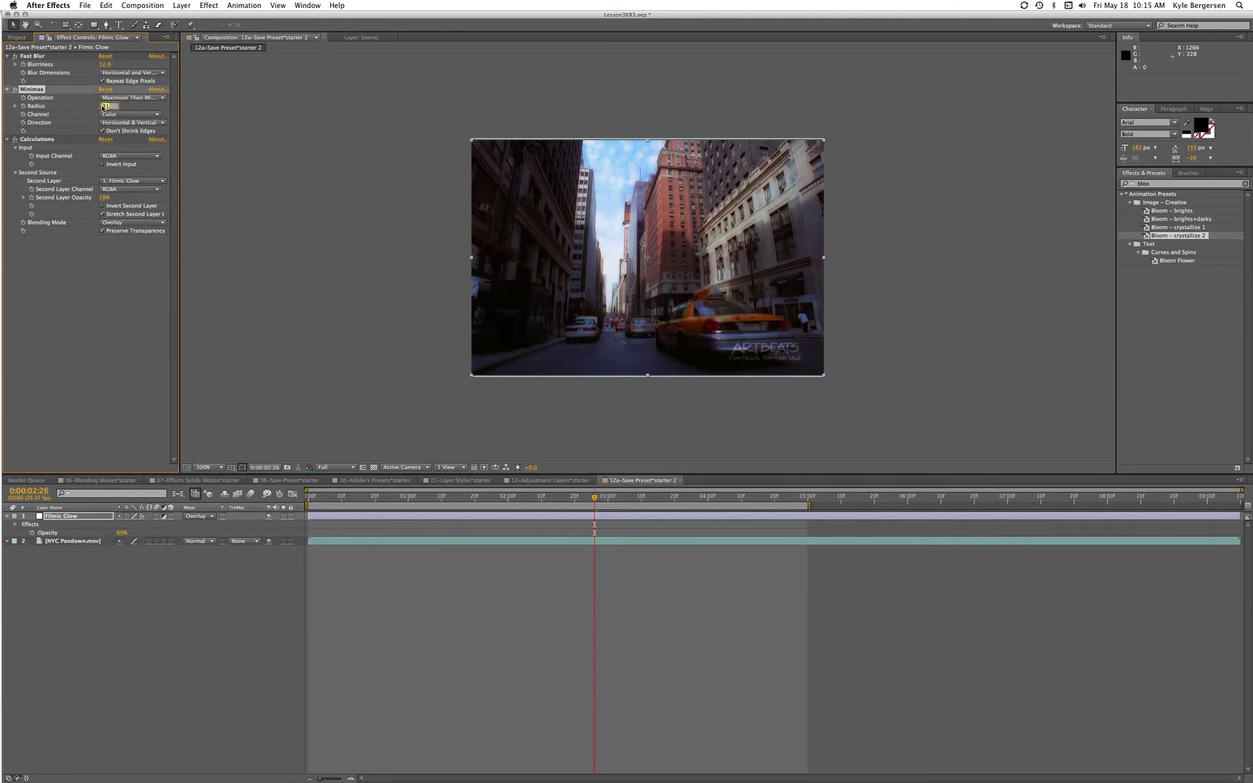
pyautogui.write('3')
pyautogui.press('Return')
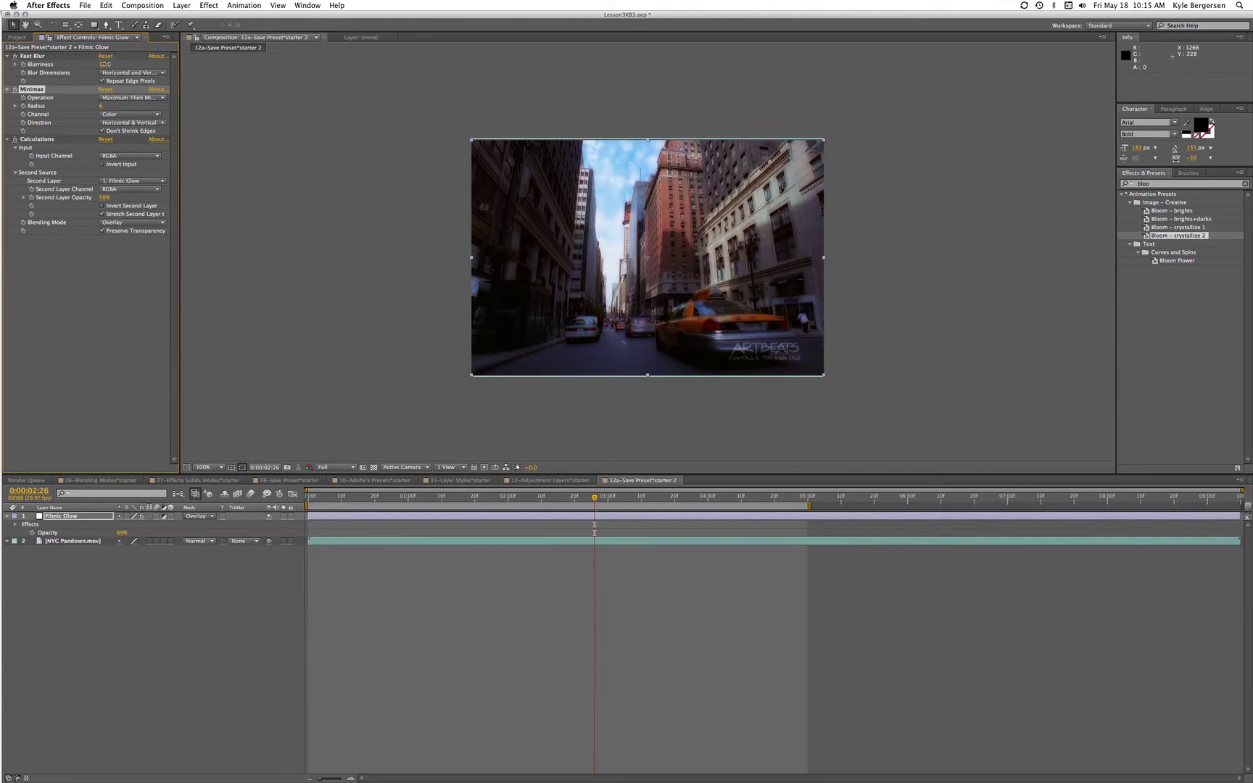
# - Raise Fast Blur's Blurriness on Filmic Glow and RAM-preview the stronger bloom
pyautogui.moveTo(108, 63); pyautogui.dragTo(115, 64)
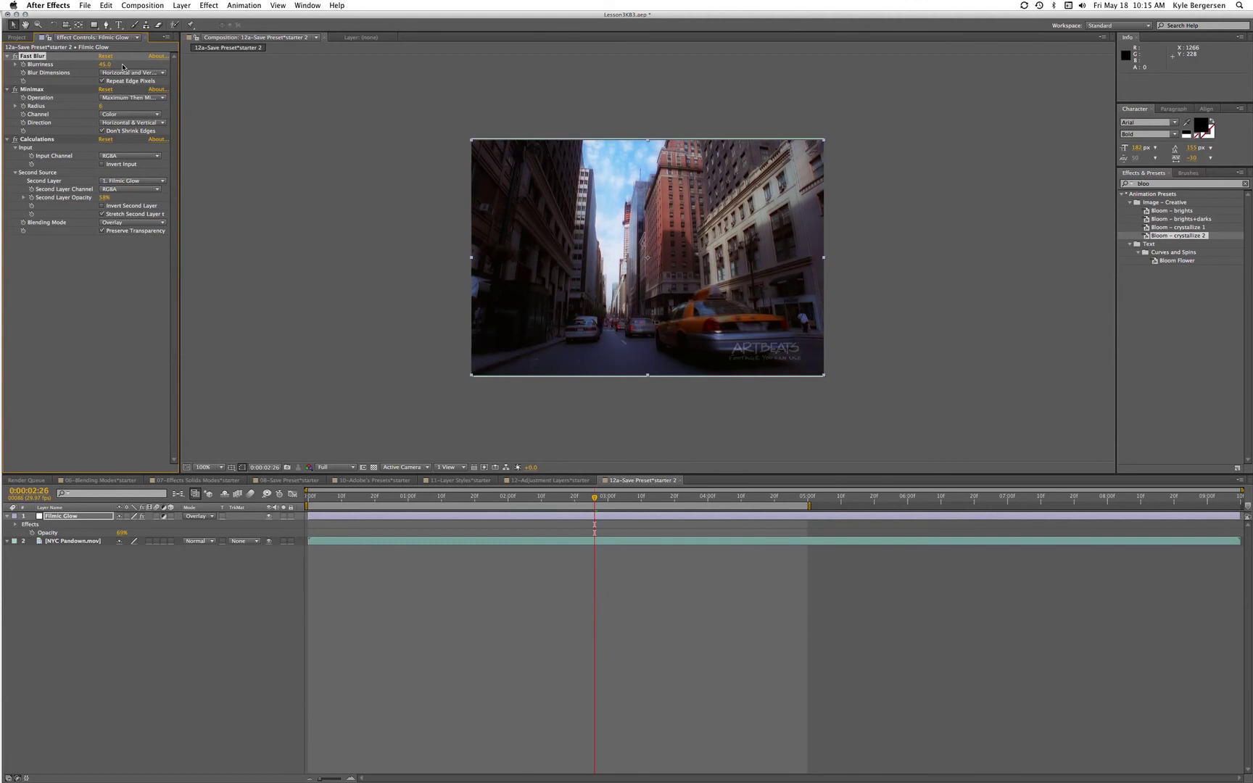
pyautogui.press('KP_0')
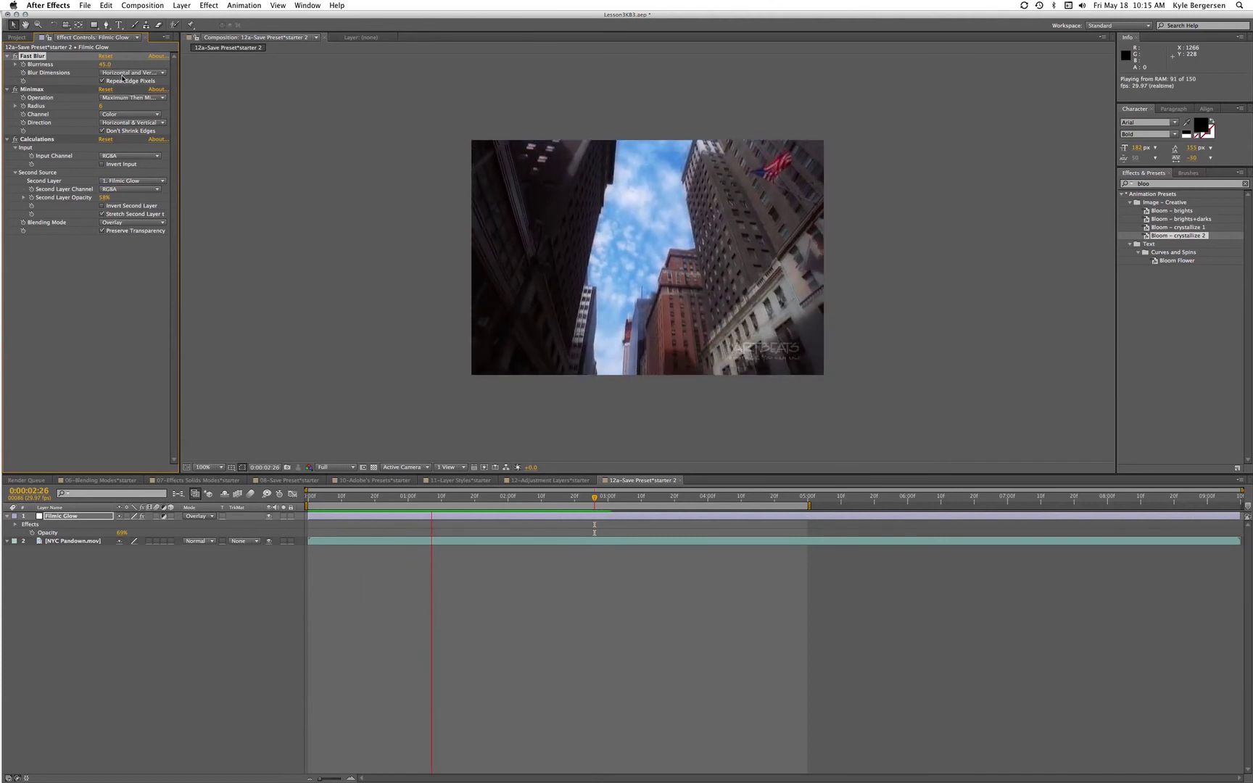
pyautogui.press('space')
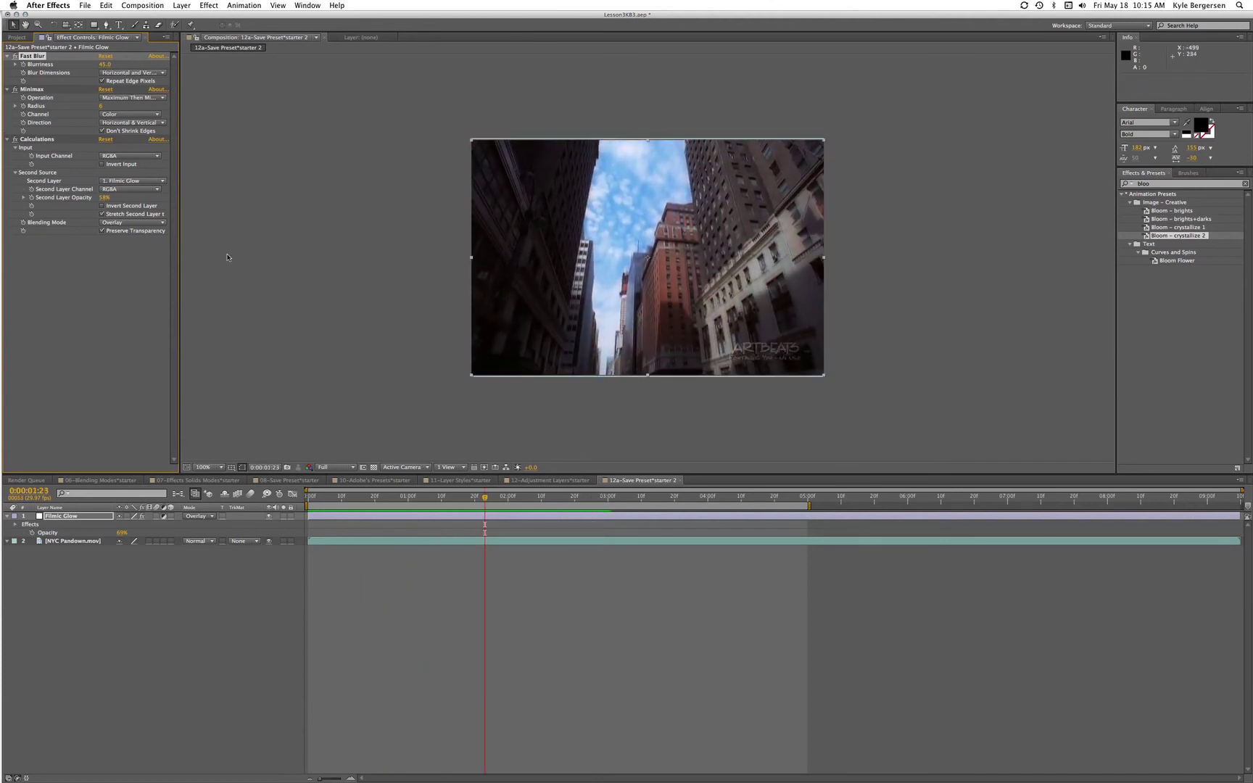
# - Toggle Filmic Glow's visibility repeatedly to compare with and without glow, then preview again
pyautogui.click(269, 516)
pyautogui.click(269, 517)
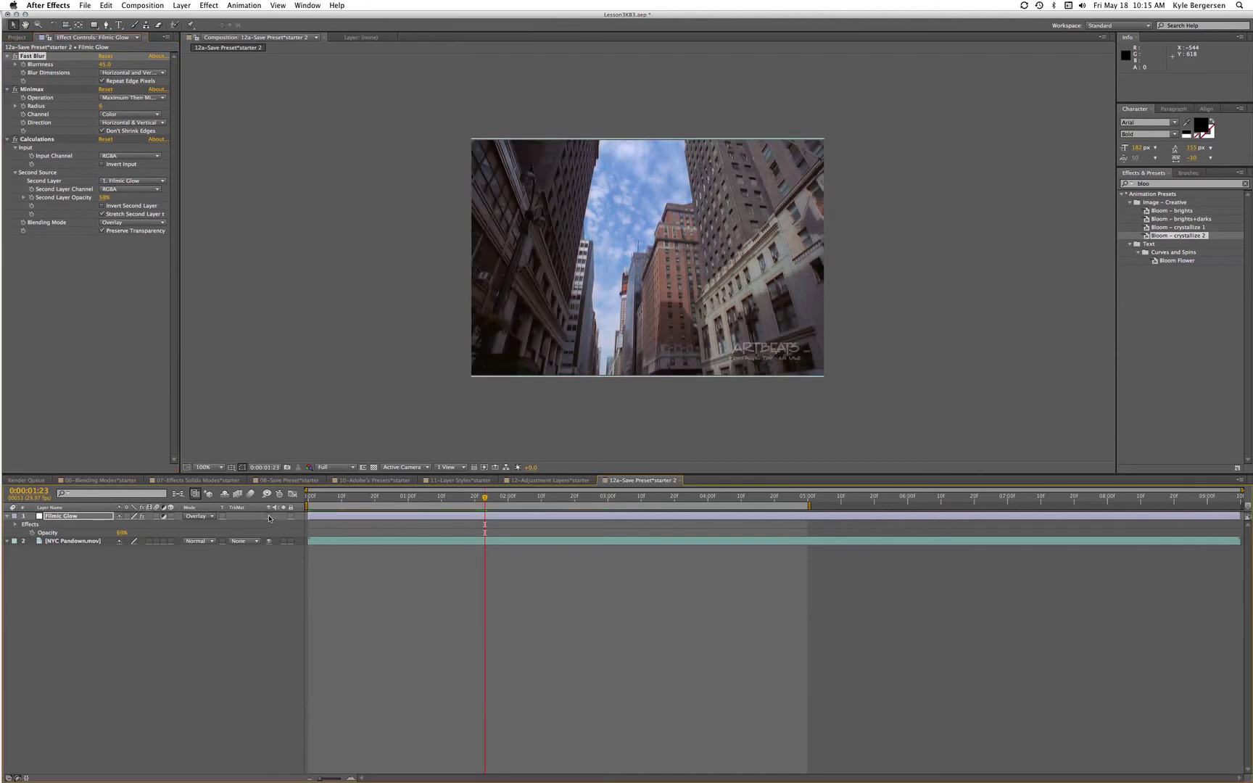
pyautogui.click(269, 516)
pyautogui.click(269, 516)
pyautogui.click(269, 517)
pyautogui.press('KP_0')
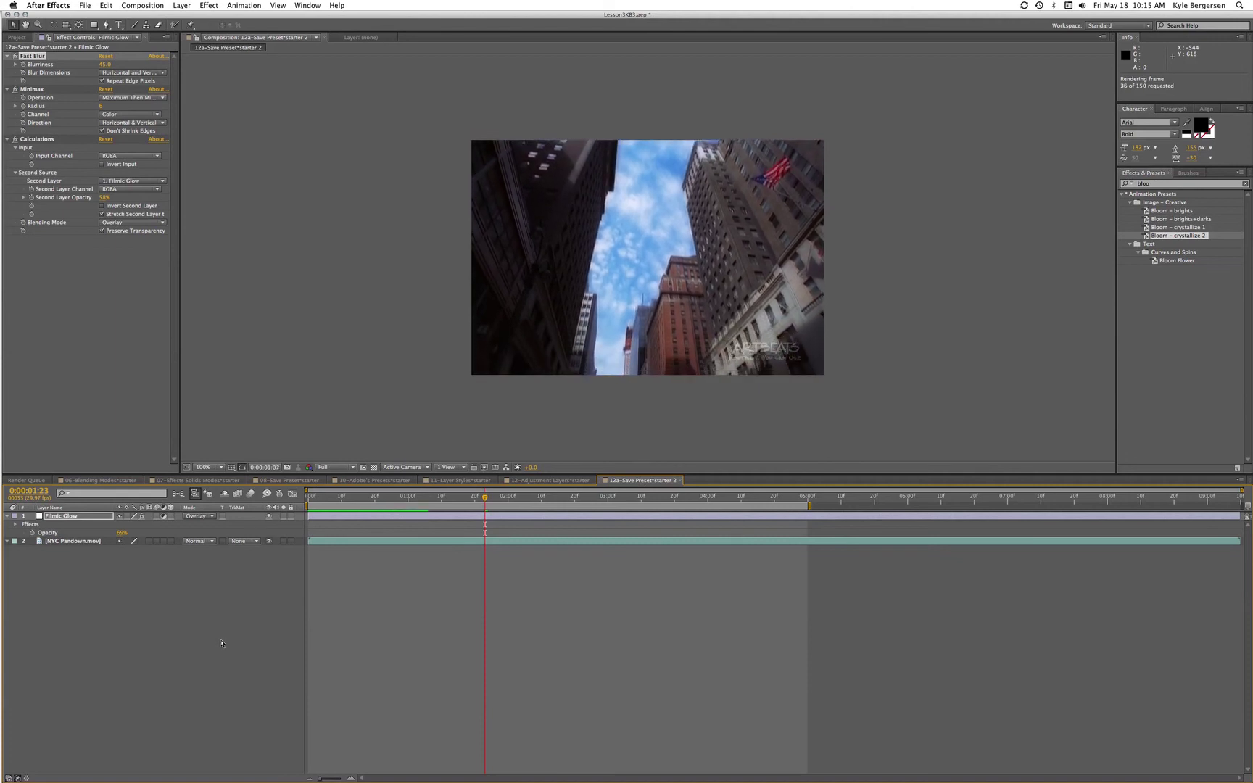
pyautogui.press('space')
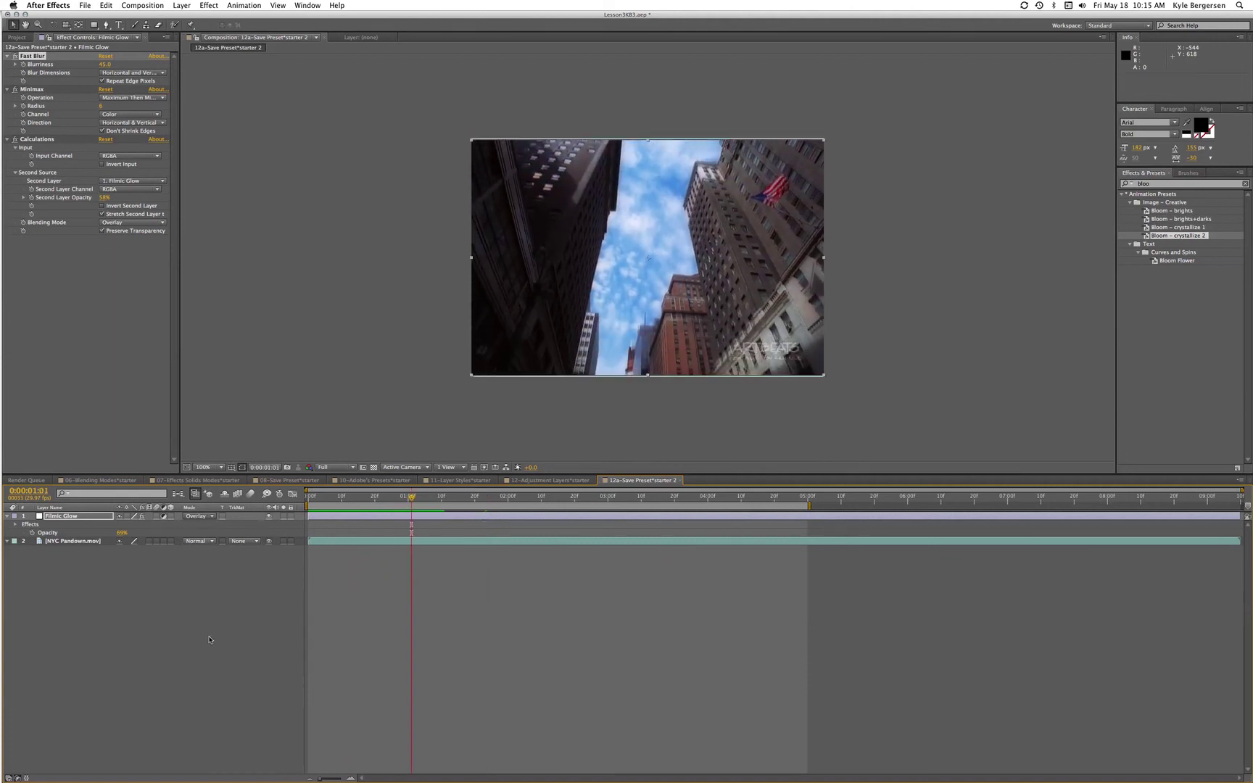
# - Mask Filmic Glow with a rectangle over the frame's right half and RAM-preview the split
pyautogui.click(78, 519)
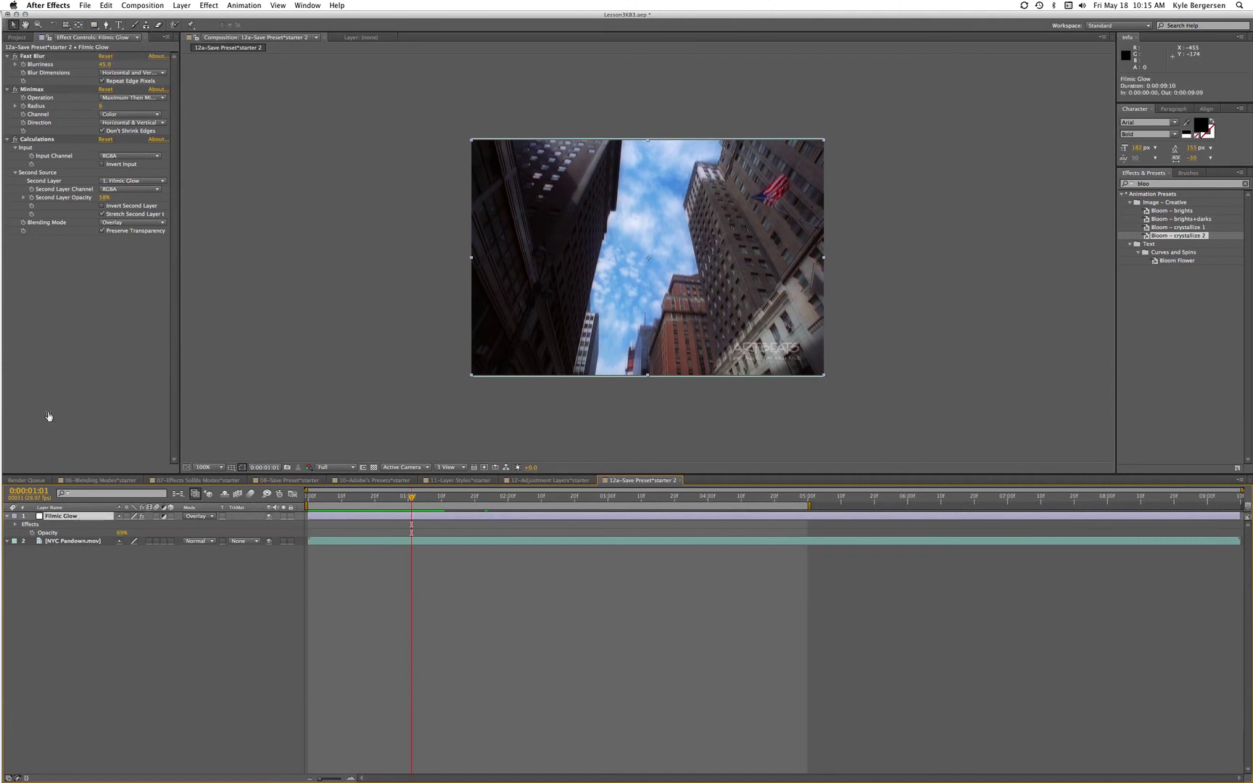
pyautogui.click(94, 25)
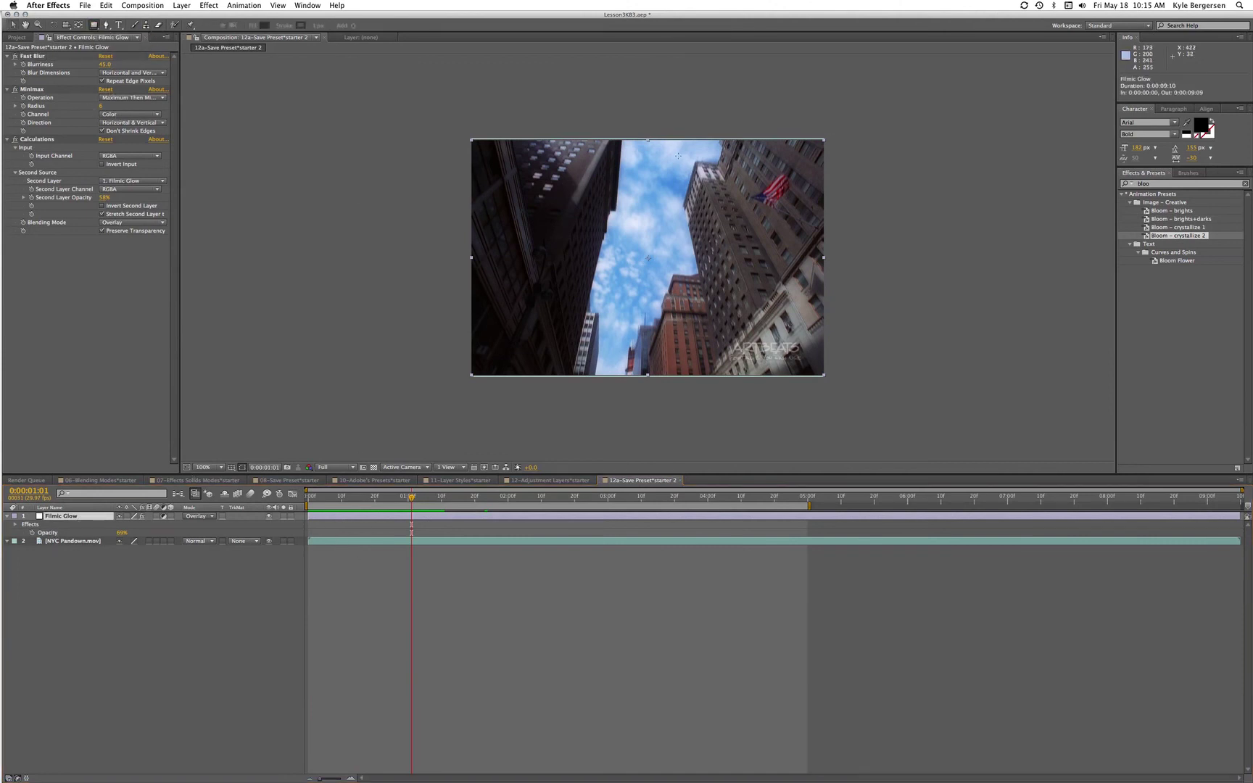
pyautogui.moveTo(648, 120); pyautogui.dragTo(852, 411)
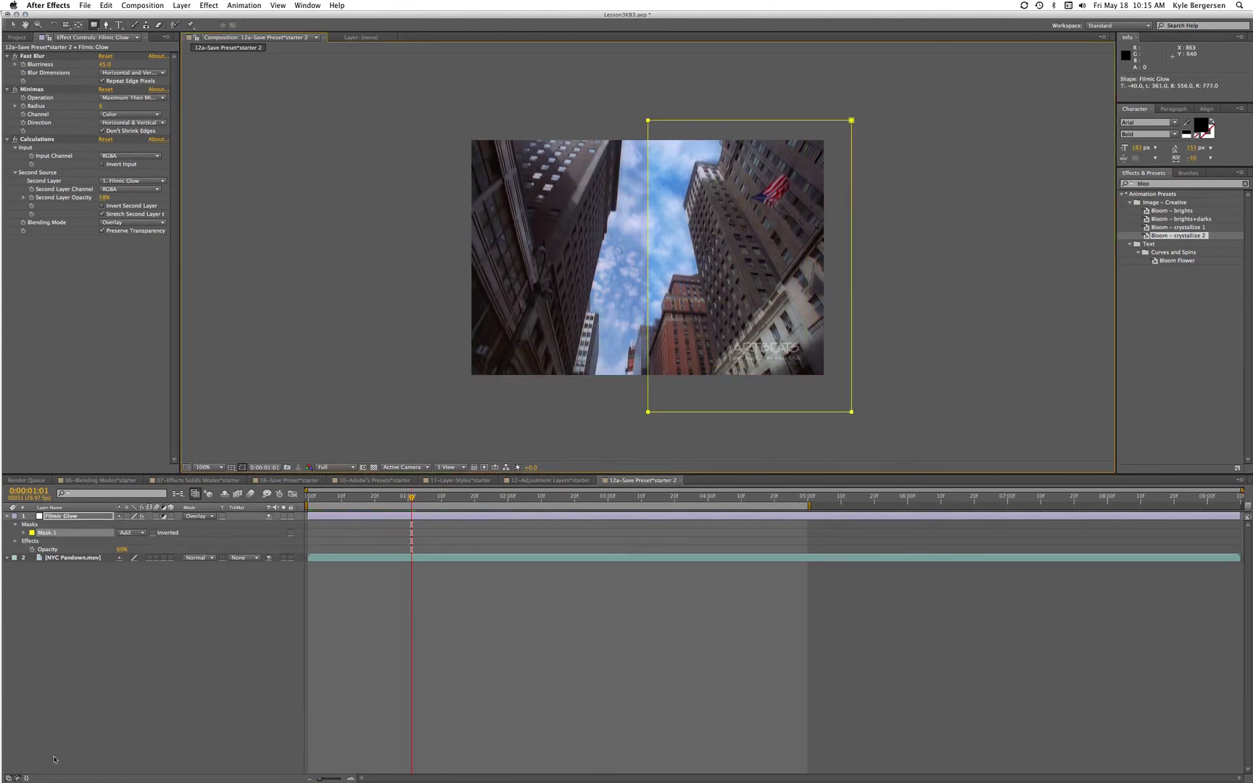
pyautogui.click(162, 614)
pyautogui.press('KP_0')
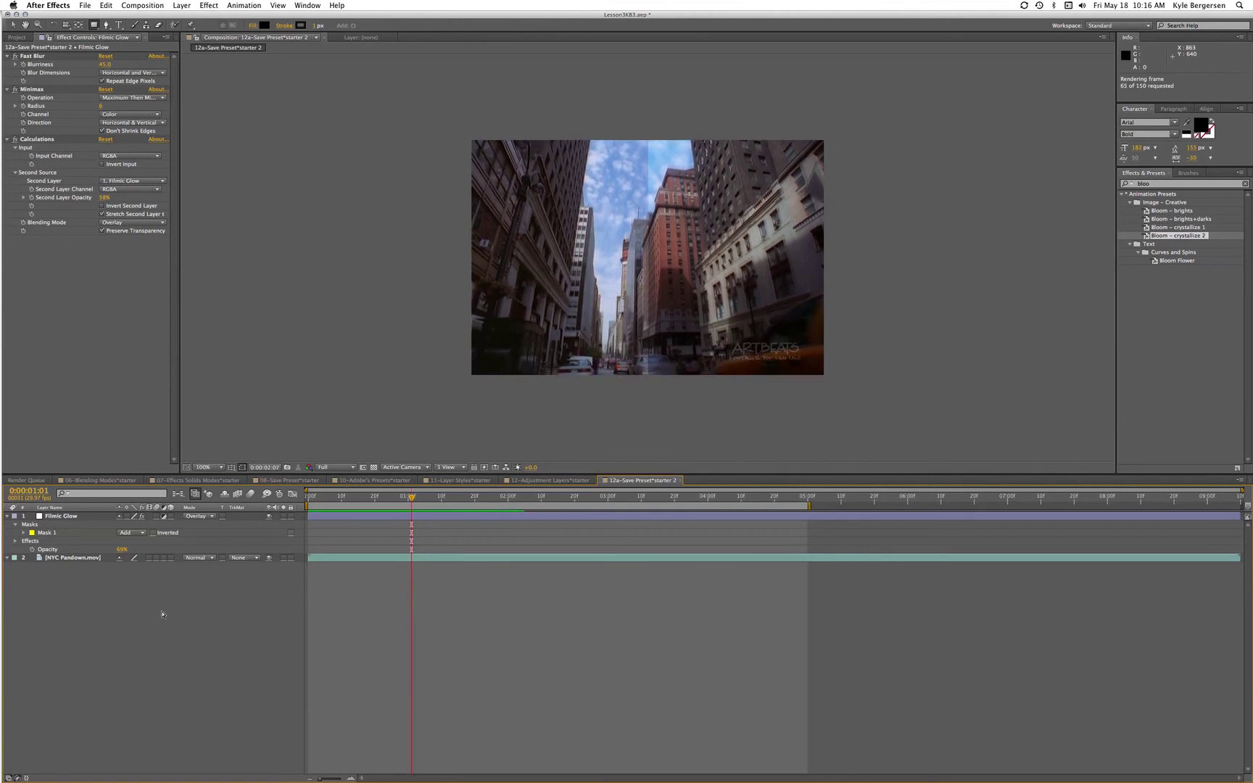
pyautogui.click(161, 614)
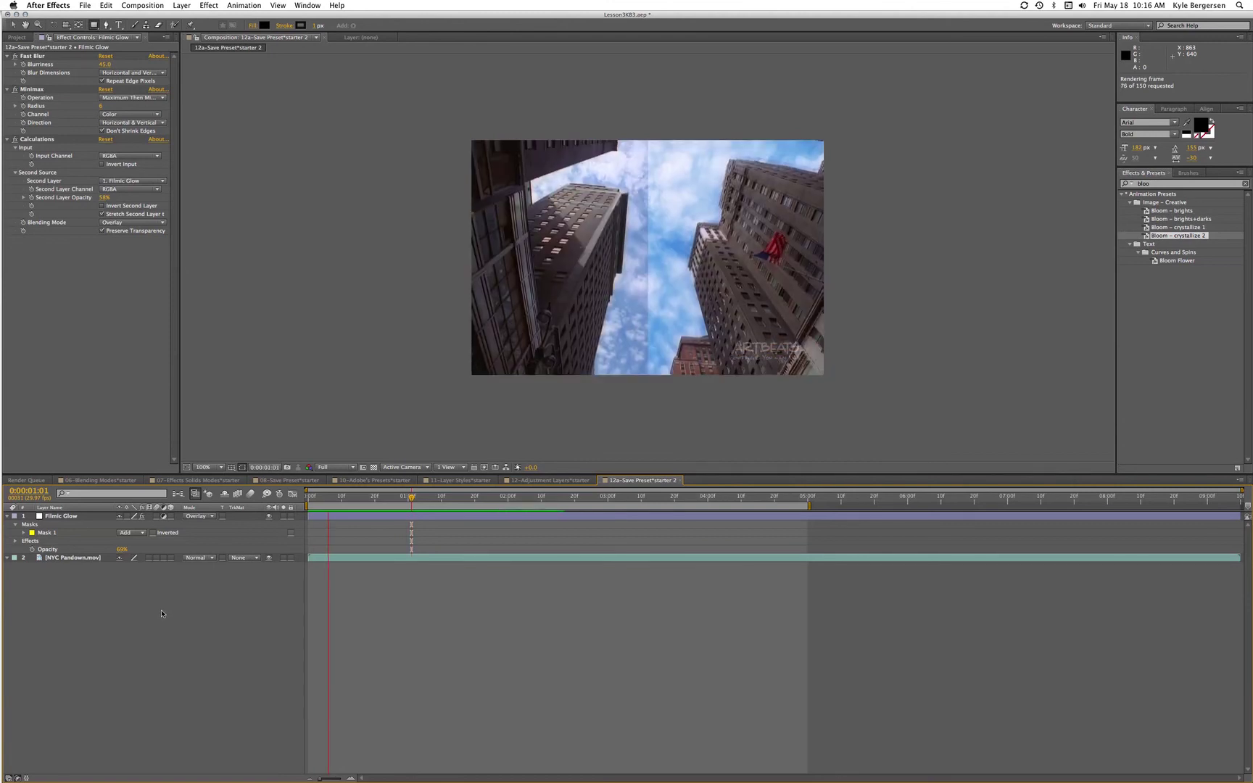